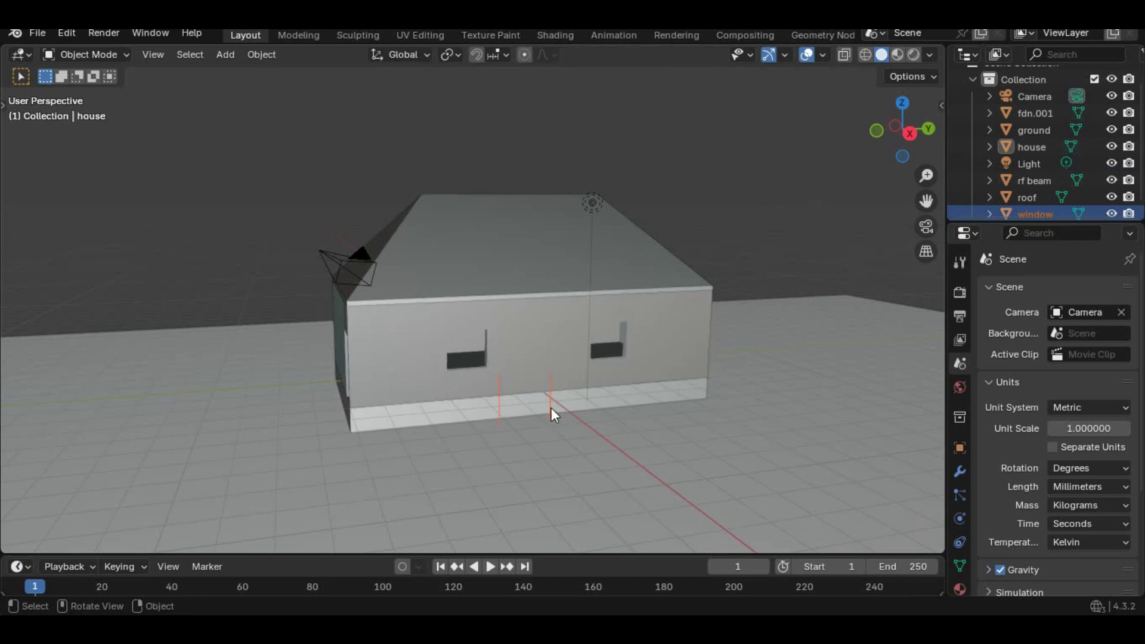
# Extrude the left vertical edge of the window object 50 mm inward along Y to form the left frame strip
pyautogui.scroll(4, 437, 434)
pyautogui.click(437, 433)
pyautogui.moveTo(437, 433); pyautogui.dragTo(471, 388, button='middle')
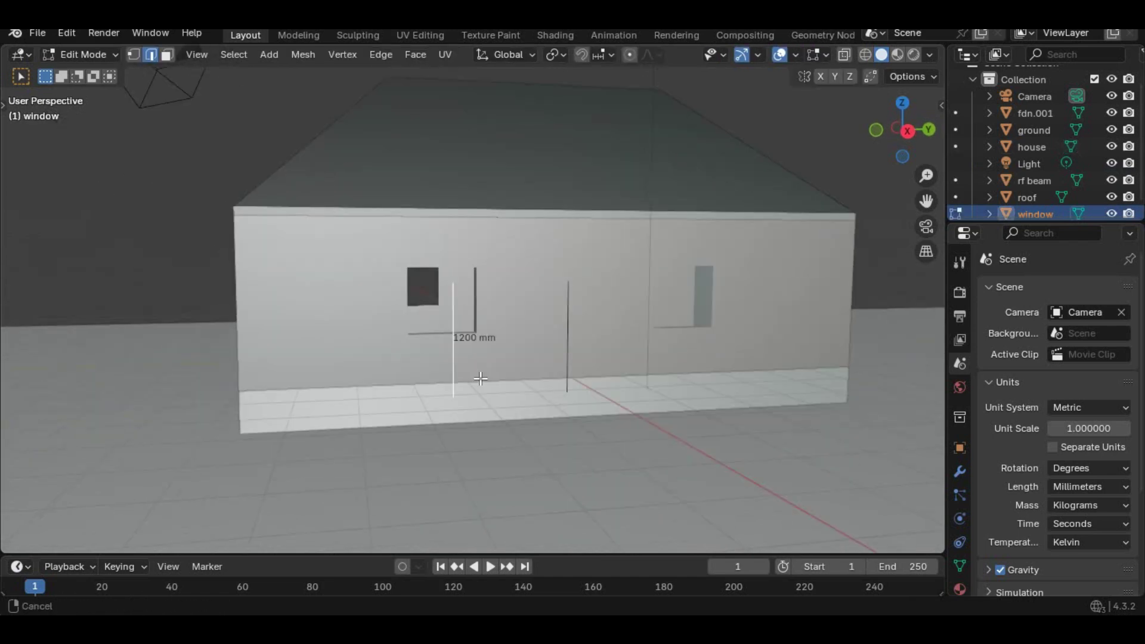
pyautogui.press('g')
pyautogui.press('y')
pyautogui.write('40')
pyautogui.press('Return')
pyautogui.scroll(2, 481, 384)
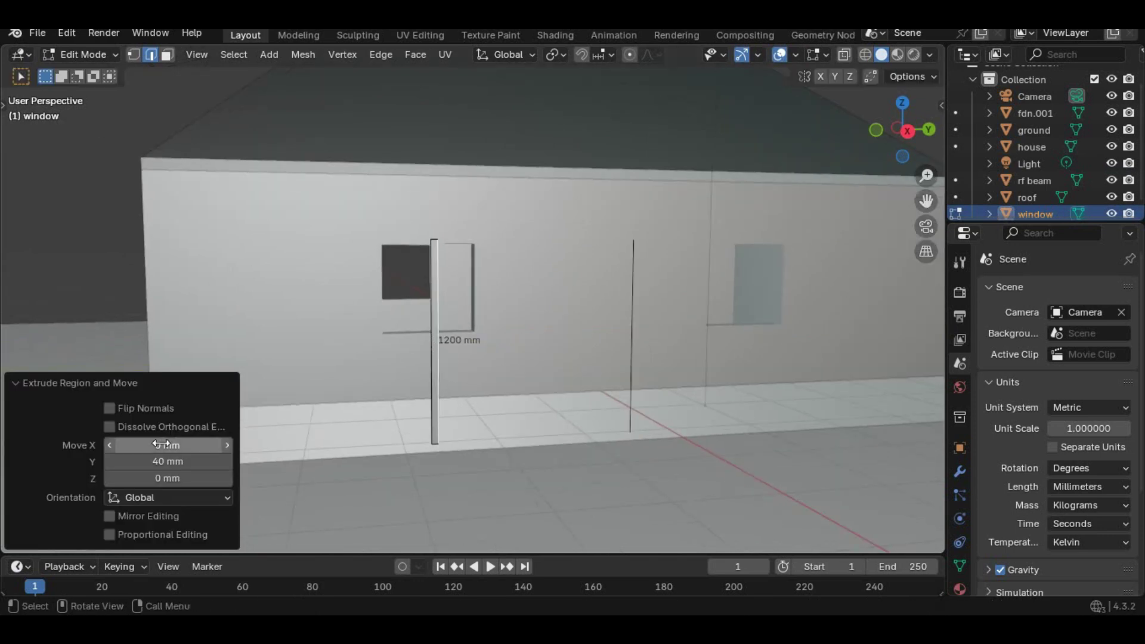
pyautogui.click(118, 460)
pyautogui.press('Return')
# Extrude the window's right vertical edge -50 mm along Y to form the right frame strip
pyautogui.click(633, 307)
pyautogui.write('ey-50')
pyautogui.press('Return')
# Build the top rail above the side strips by joining raised copies of the outer top corners and extruding the edge -50 mm along Z
pyautogui.click(133, 54)
pyautogui.click(429, 240)
pyautogui.keyDown('shift'); pyautogui.click(635, 240); pyautogui.keyUp('shift')
pyautogui.press('g')
pyautogui.press('z')
pyautogui.press('Return')
pyautogui.write('fez-50')
pyautogui.press('Return')
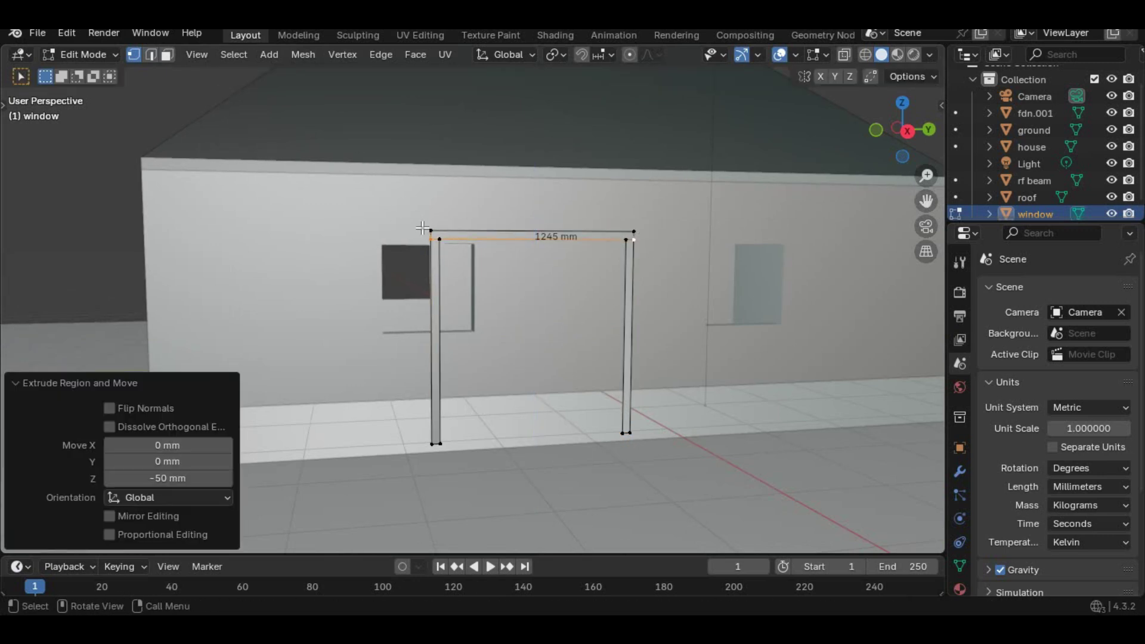
# Move the top rail down 50 mm along Z
pyautogui.press('3')
pyautogui.click(495, 239)
pyautogui.write('gz-50')
pyautogui.press('Return')
# Lower the top ends of both side strips 50 mm along Z to meet the underside of the top rail
pyautogui.scroll(6, 495, 237)
pyautogui.scroll(-6, 495, 236)
pyautogui.click(134, 56)
pyautogui.scroll(4, 404, 234)
pyautogui.click(152, 56)
pyautogui.click(477, 129)
pyautogui.hotkey('alt', 'z')
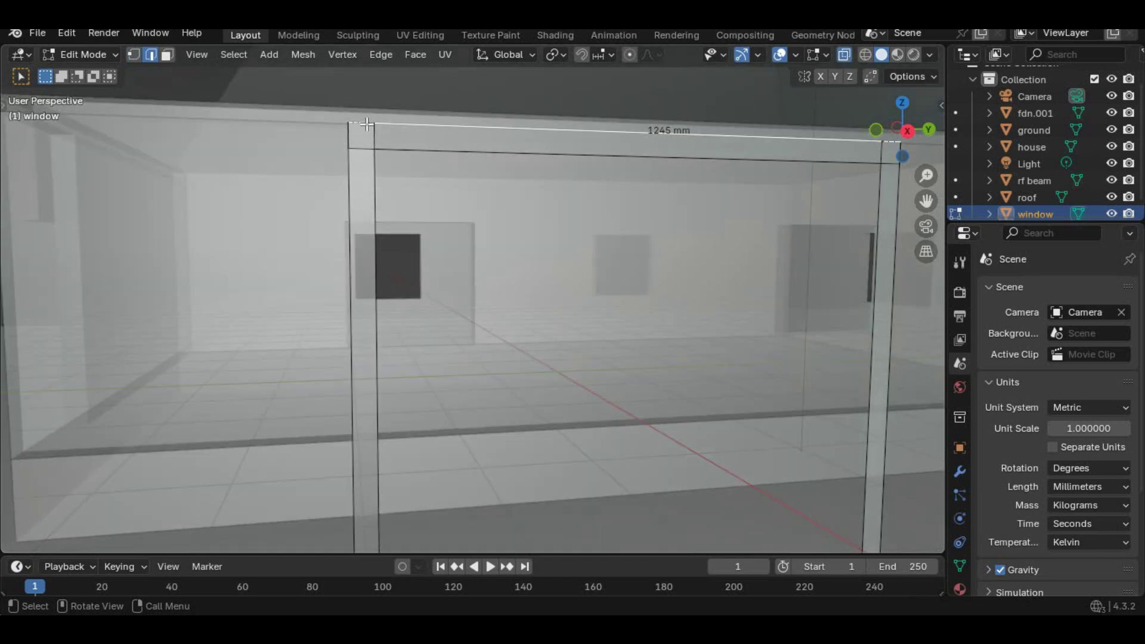
pyautogui.click(369, 123)
pyautogui.keyDown('shift'); pyautogui.moveTo(847, 125); pyautogui.dragTo(659, 199, button='middle'); pyautogui.keyUp('shift')
pyautogui.keyDown('shift'); pyautogui.click(695, 223); pyautogui.keyUp('shift')
pyautogui.keyDown('shift'); pyautogui.click(696, 223); pyautogui.keyUp('shift')
pyautogui.keyDown('shift'); pyautogui.click(706, 225); pyautogui.keyUp('shift')
pyautogui.write('gz-50')
pyautogui.press('Return')
pyautogui.click(848, 54)
# Raise the bottom ends of both side strips 50 mm along Z
pyautogui.scroll(-5, 518, 329)
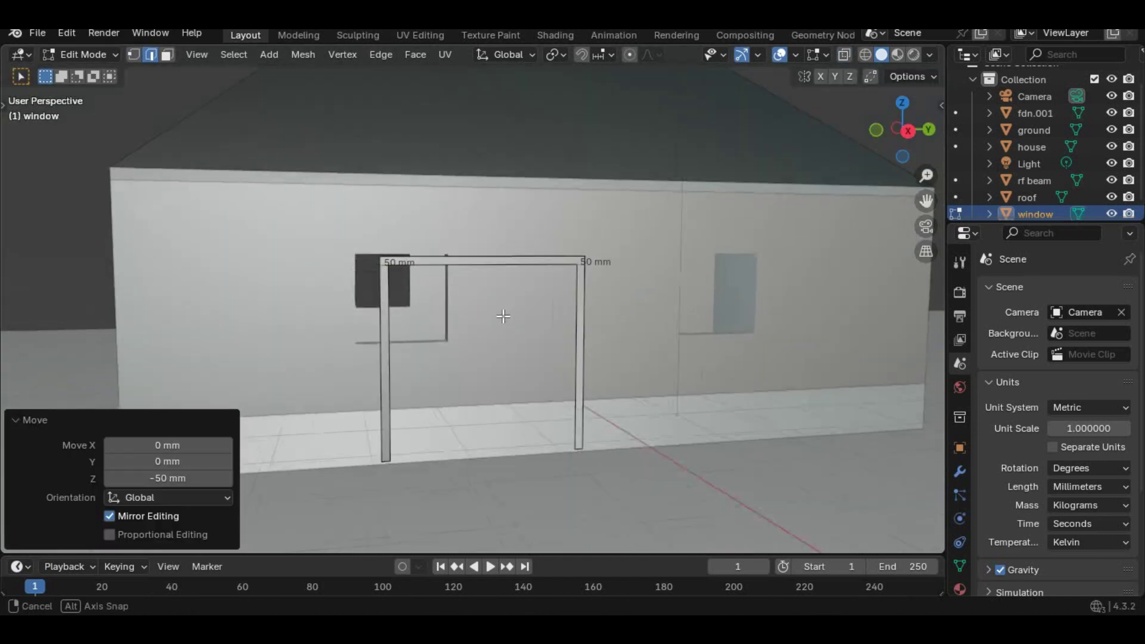
pyautogui.moveTo(519, 328); pyautogui.dragTo(676, 388, button='middle')
pyautogui.write('gz50')
pyautogui.press('Return')
# Place the outer bottom corner vertices 50 mm lower, join them with an edge, and extrude it 50 mm up along Z as the bottom rail
pyautogui.click(134, 55)
pyautogui.keyDown('shift'); pyautogui.click(499, 393); pyautogui.keyUp('shift')
pyautogui.write('gz-50')
pyautogui.press('Return')
pyautogui.write('fez50')
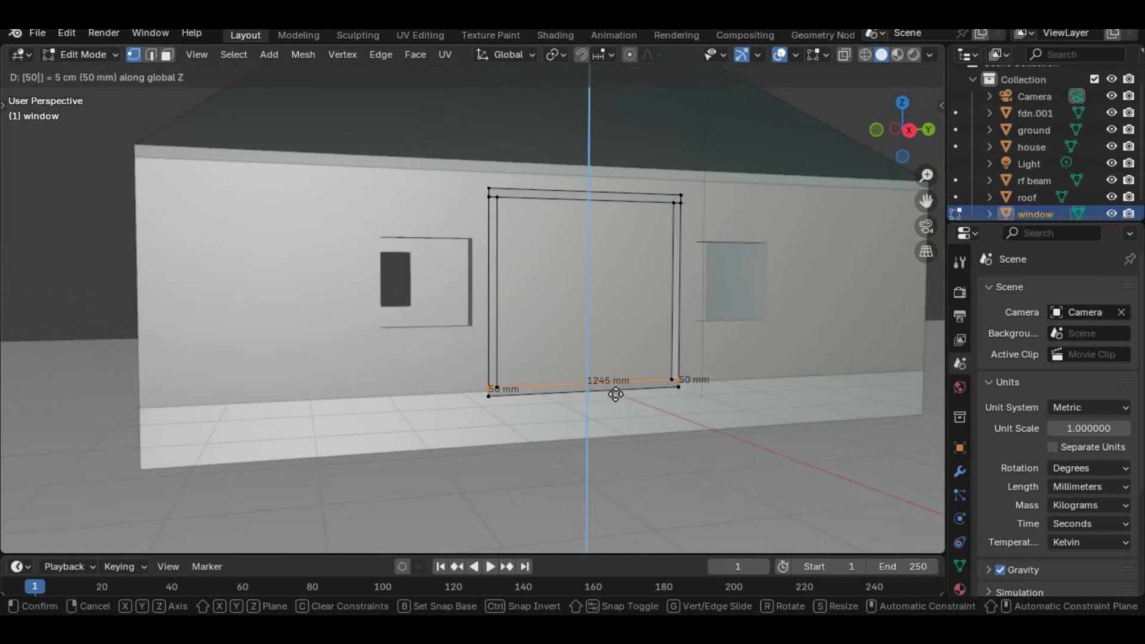
pyautogui.press('Return')
# Duplicate the left strip's inner edge 30 mm along Y and extrude the copy -30 mm along Y as the left sash strip
pyautogui.click(631, 287)
pyautogui.scroll(-2, 631, 286)
pyautogui.scroll(2, 508, 301)
pyautogui.moveTo(507, 301); pyautogui.dragTo(440, 291, button='middle')
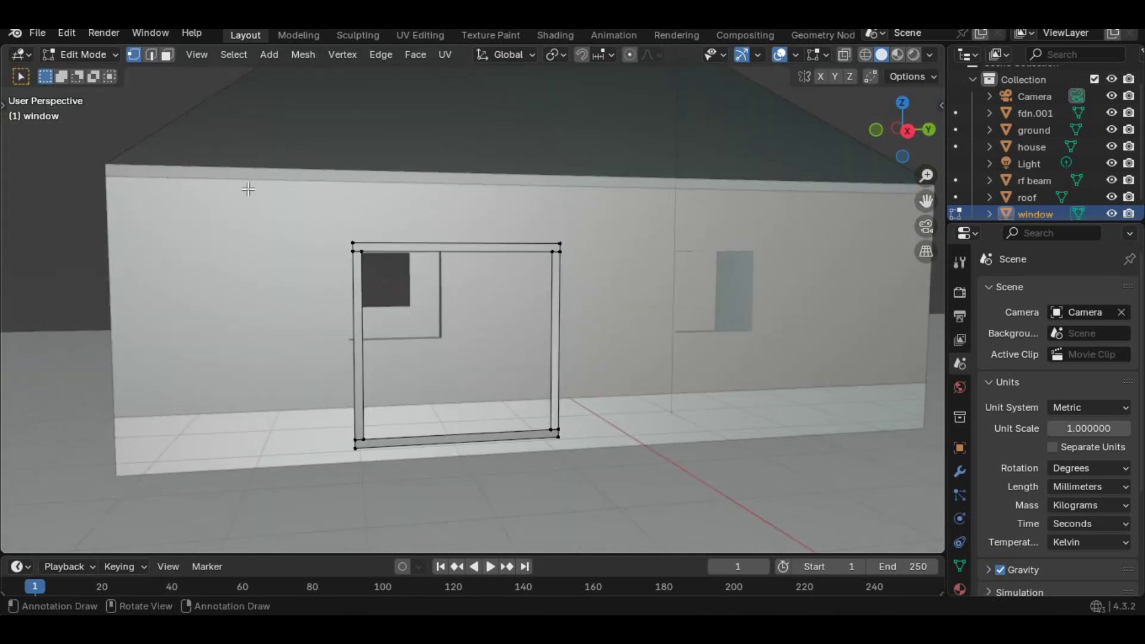
pyautogui.scroll(2, 310, 241)
pyautogui.click(145, 238)
pyautogui.scroll(-2, 402, 318)
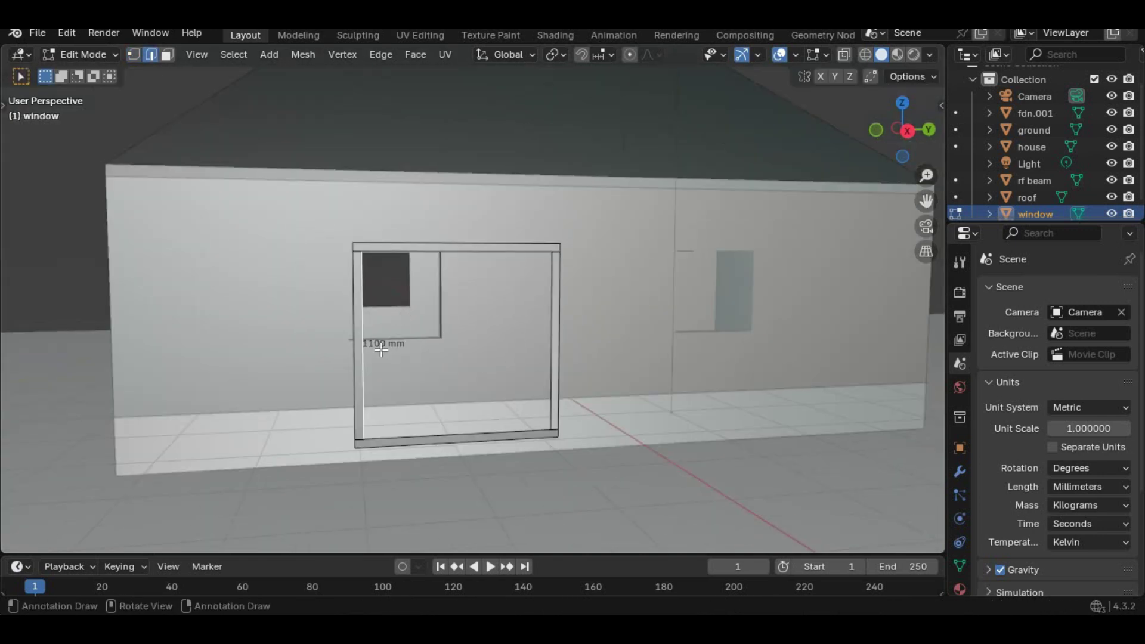
pyautogui.write('gy')
pyautogui.write('30')
pyautogui.press('Return')
pyautogui.write('ey30-')
pyautogui.press('Return')
# Duplicate the right strip's inner edge -30 mm along Y and extrude the copy 30 mm back as the right sash strip
pyautogui.click(553, 310)
pyautogui.hotkey('shift', 'd')
pyautogui.write('y30-')
pyautogui.press('Return')
pyautogui.hotkey('shift', 'd')
pyautogui.write('y30')
pyautogui.press('Return')
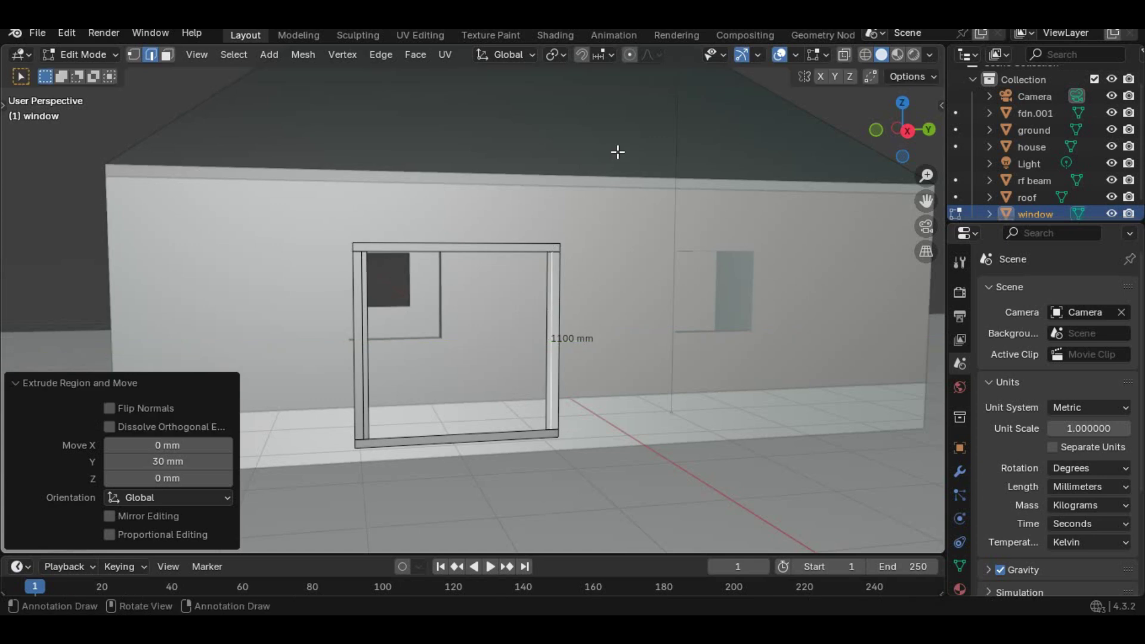
# Add one centred loop cut across the top rail and one across the bottom rail
pyautogui.scroll(5, 556, 260)
pyautogui.click(136, 57)
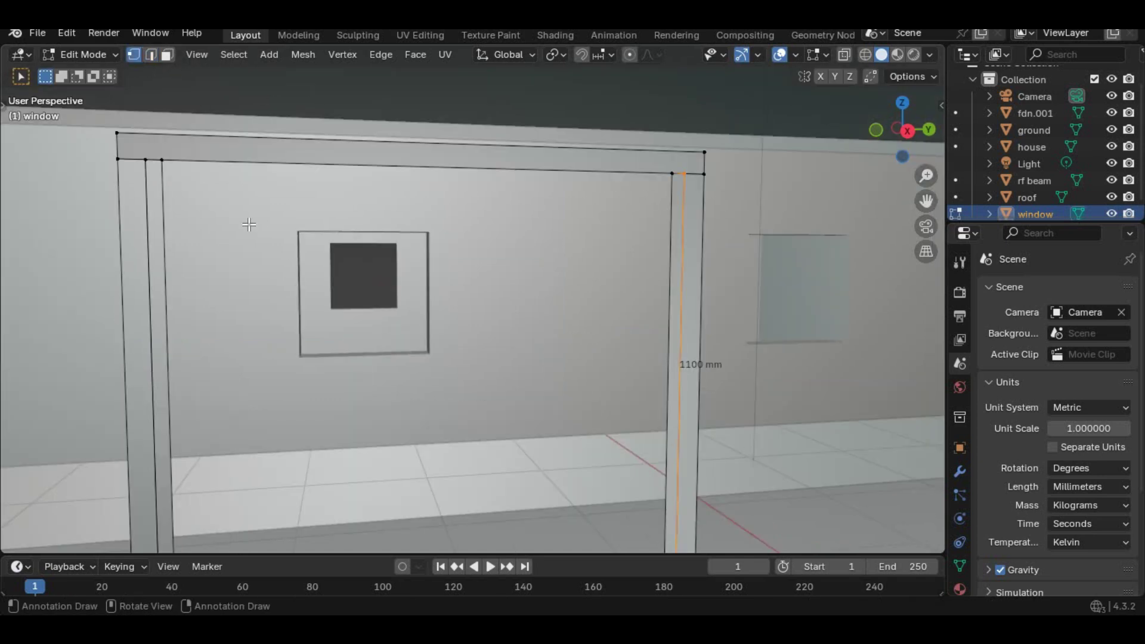
pyautogui.scroll(-5, 392, 253)
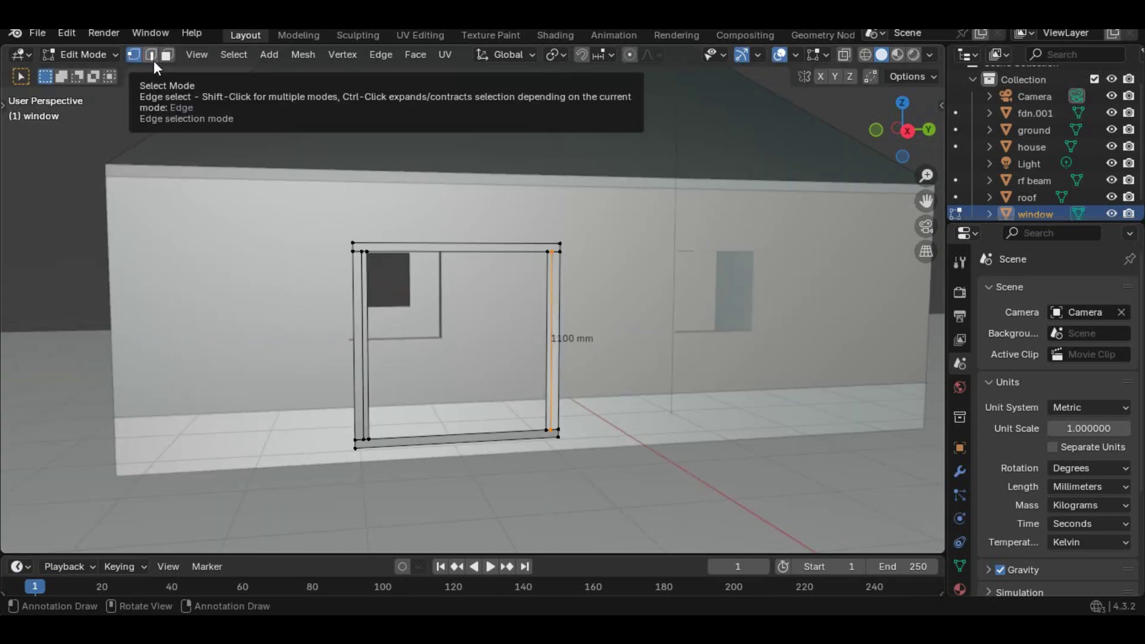
pyautogui.click(153, 60)
pyautogui.hotkey('ctrl', 'e')
pyautogui.click(392, 203)
pyautogui.click(463, 248)
pyautogui.rightClick(462, 249)
pyautogui.rightClick(394, 238)
pyautogui.click(361, 215)
pyautogui.click(463, 443)
pyautogui.rightClick(464, 444)
# Duplicate the top rail's centre cut edge 25 mm along Y and duplicate that copy -50 mm along Y
pyautogui.scroll(3, 473, 294)
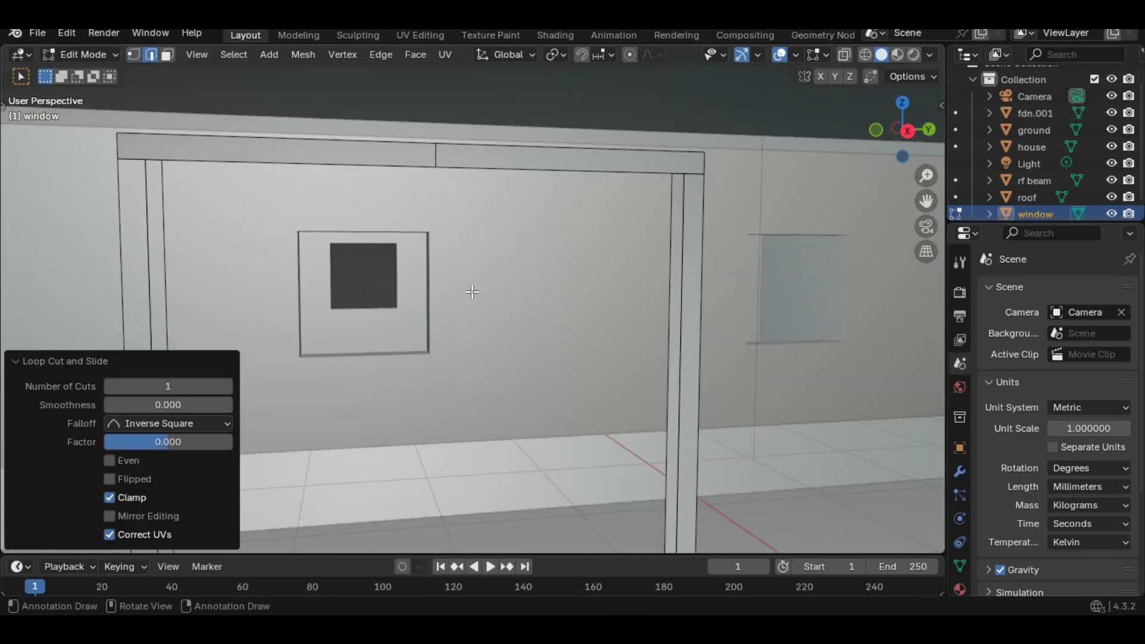
pyautogui.scroll(-3, 471, 292)
pyautogui.scroll(5, 462, 255)
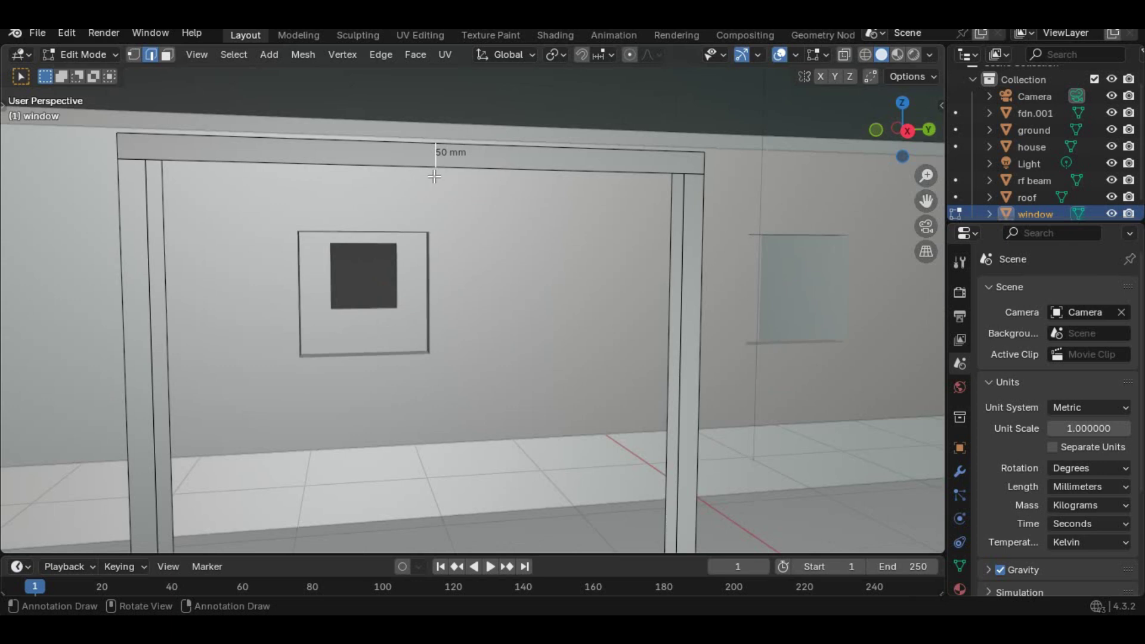
pyautogui.press('g')
pyautogui.press('y')
pyautogui.press('Return')
pyautogui.hotkey('shift', 'd')
pyautogui.write('y1')
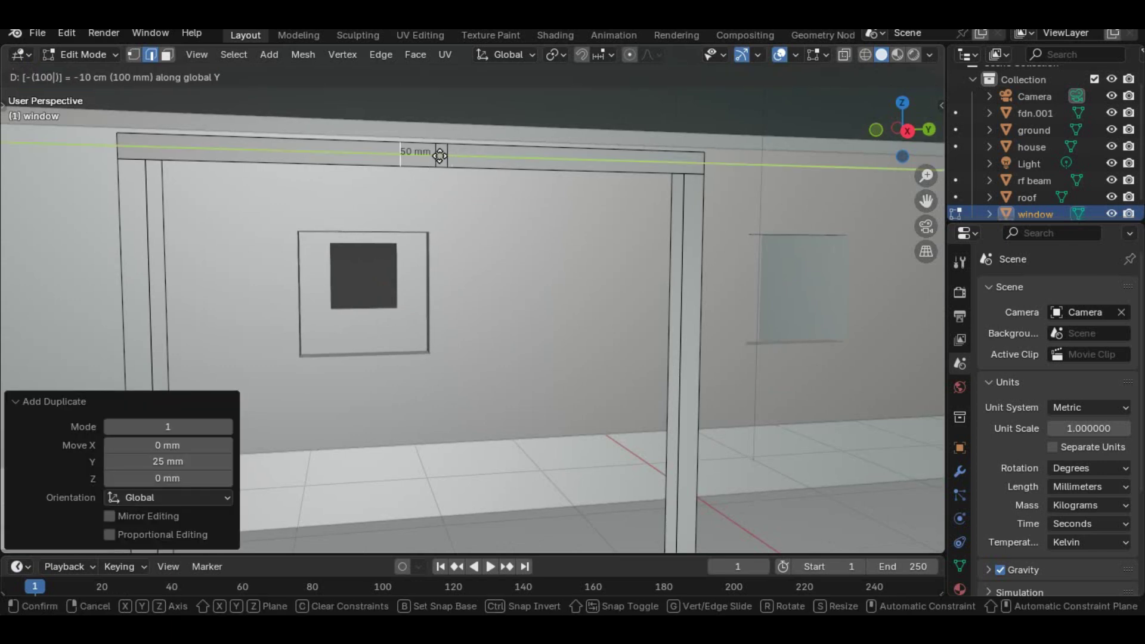
pyautogui.press('Return')
# Duplicate the bottom rail's centre cut edge 50 mm along Y and duplicate that copy -100 mm along Y
pyautogui.scroll(-8, 444, 173)
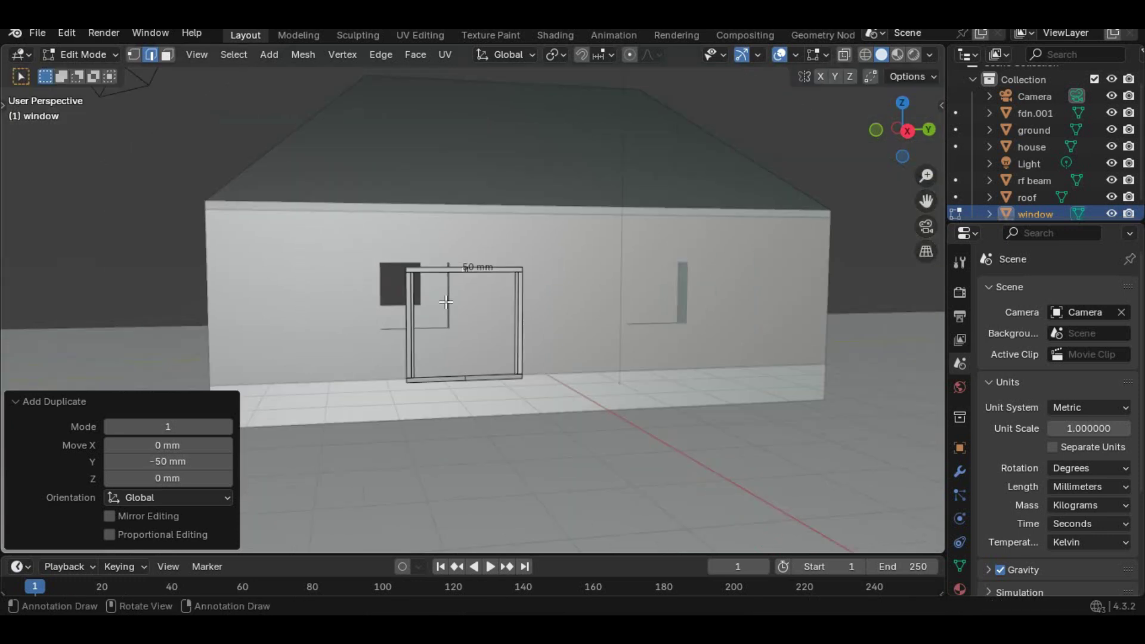
pyautogui.scroll(3, 474, 447)
pyautogui.keyDown('shift'); pyautogui.moveTo(476, 478); pyautogui.dragTo(460, 310, button='middle'); pyautogui.keyUp('shift')
pyautogui.click(444, 272)
pyautogui.click(446, 275)
pyautogui.hotkey('shift', 'd')
pyautogui.write('y50')
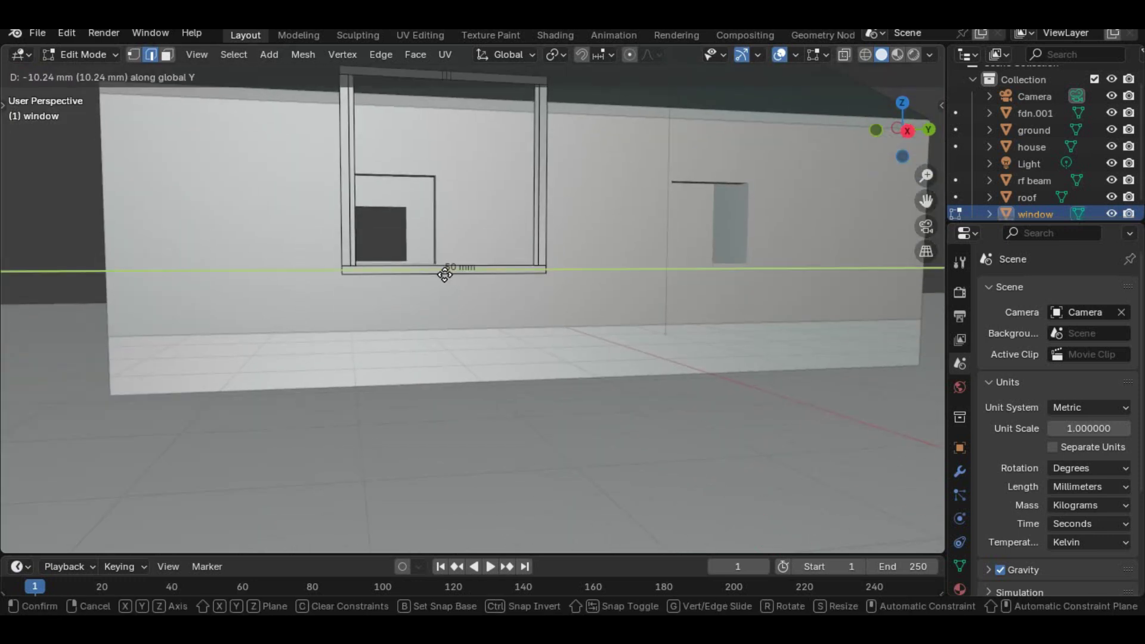
pyautogui.press('Return')
pyautogui.hotkey('shift', 'd')
pyautogui.press('y')
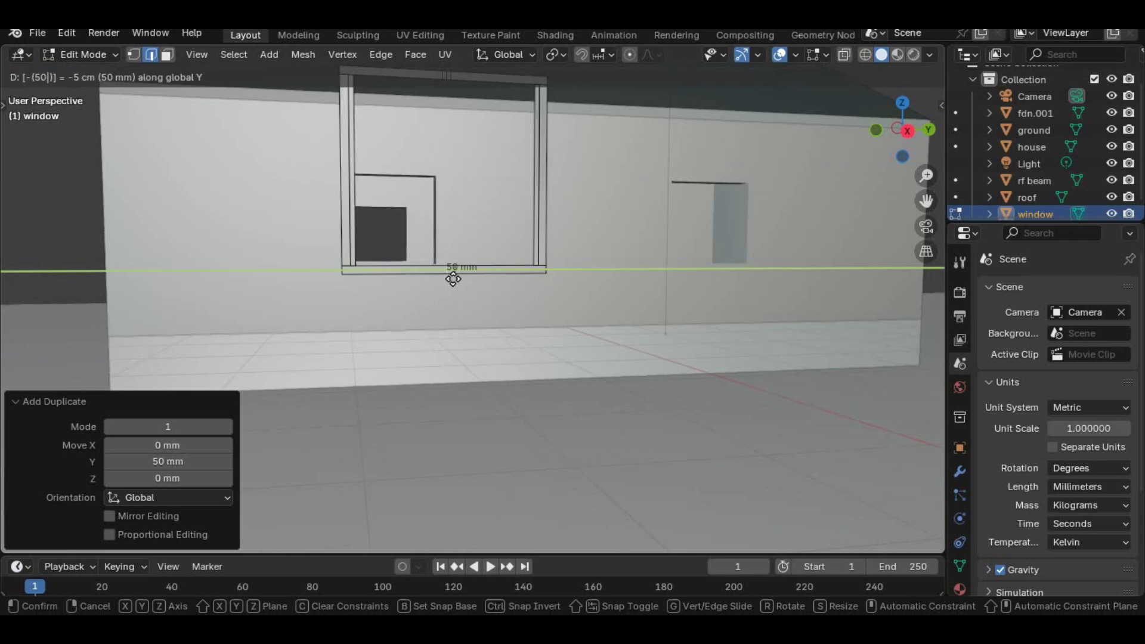
pyautogui.write('-100')
pyautogui.press('Return')
pyautogui.scroll(5, 452, 276)
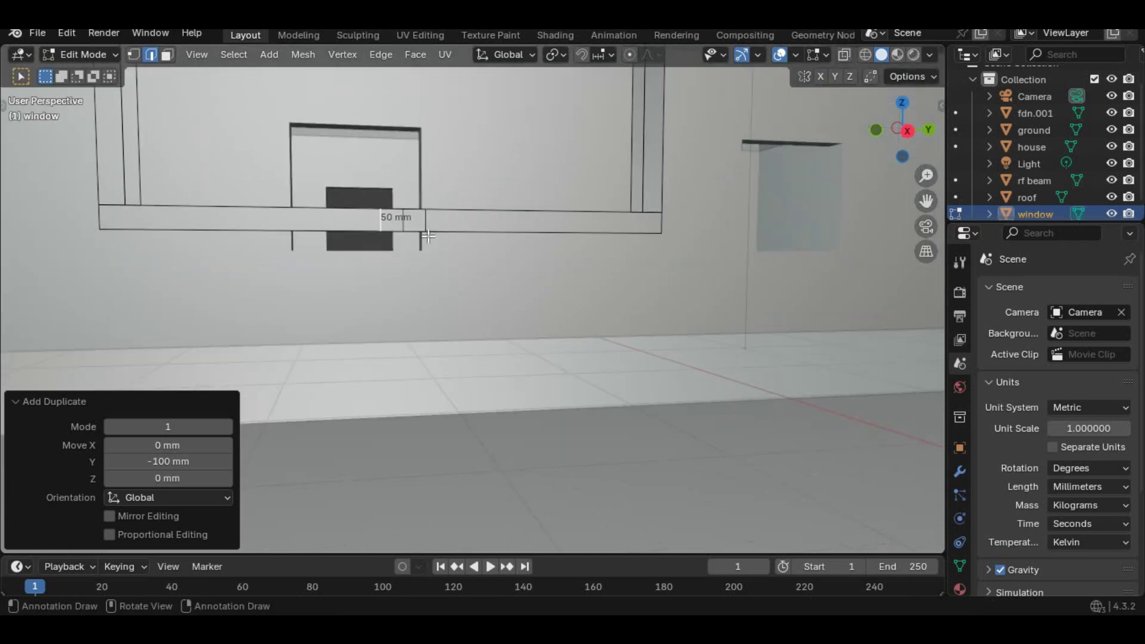
pyautogui.click(403, 230)
pyautogui.hotkey('shift', 'd')
pyautogui.press('y')
pyautogui.press('Escape')
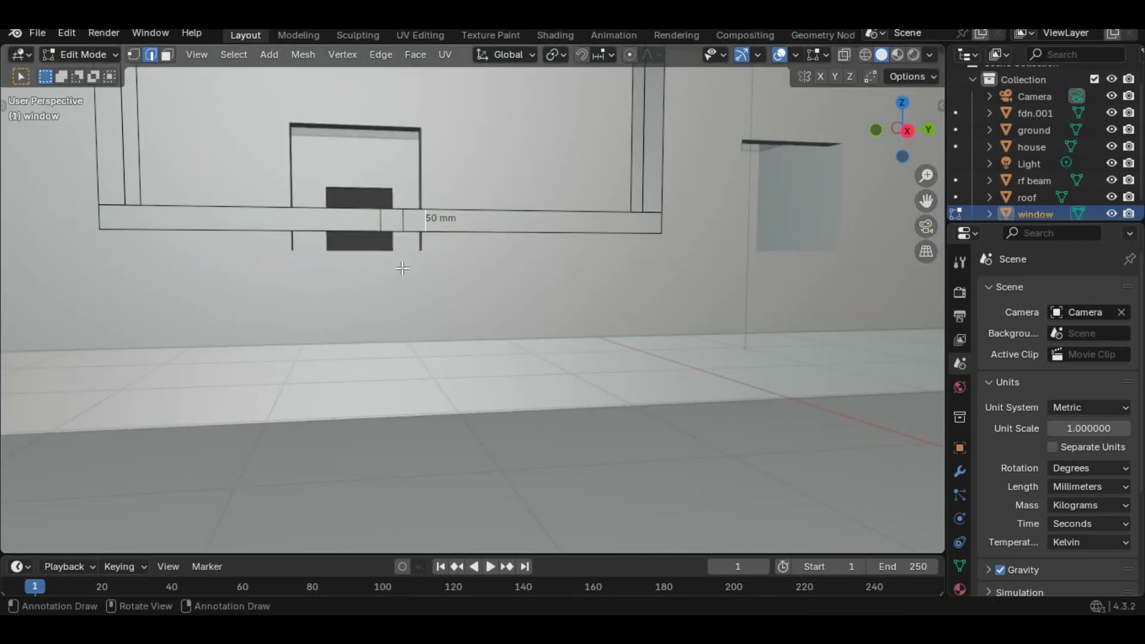
pyautogui.keyDown('shift'); pyautogui.moveTo(466, 119); pyautogui.dragTo(473, 253, button='middle'); pyautogui.keyUp('shift')
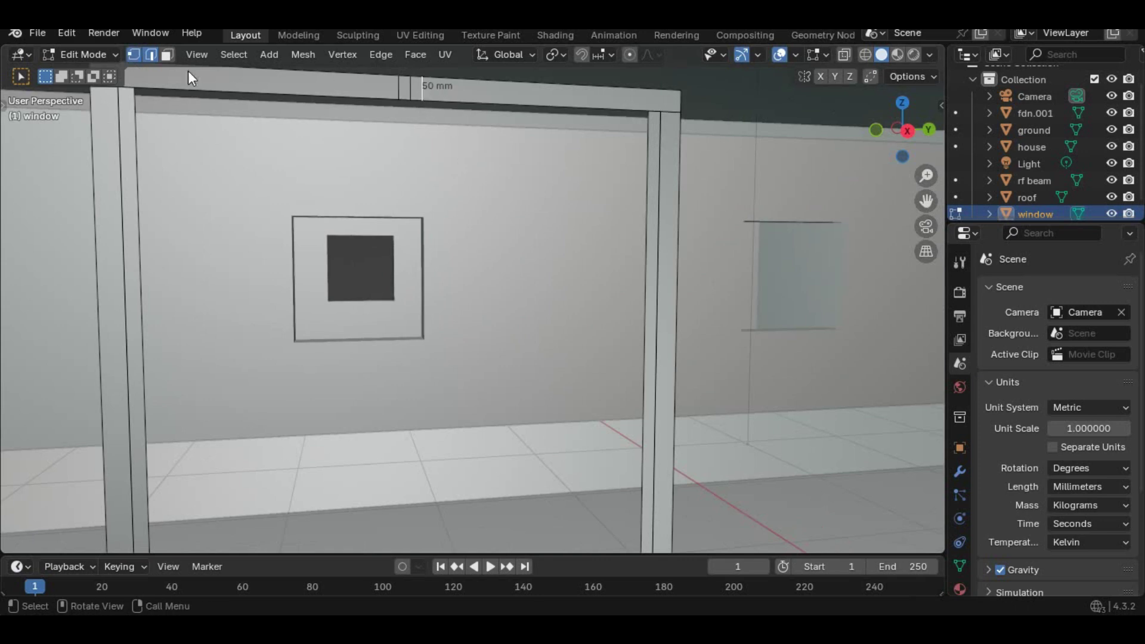
pyautogui.hotkey('ctrl', 'z')
# Move the bottom rail's two offset edges 25 mm each toward the rail's centre along Y
pyautogui.scroll(-8, 422, 126)
pyautogui.scroll(8, 460, 404)
pyautogui.keyDown('shift'); pyautogui.moveTo(460, 404); pyautogui.dragTo(455, 477, button='middle'); pyautogui.keyUp('shift')
pyautogui.write('gy-10')
pyautogui.press('Return')
pyautogui.write('gy25')
pyautogui.press('Return')
# Remove the original centre cut edges from the top and bottom rails
pyautogui.keyDown('shift'); pyautogui.moveTo(444, 321); pyautogui.dragTo(443, 194, button='middle'); pyautogui.keyUp('shift')
pyautogui.keyDown('shift'); pyautogui.click(443, 194); pyautogui.keyUp('shift')
pyautogui.press('x')
pyautogui.click(419, 271)
pyautogui.scroll(-8, 419, 269)
pyautogui.scroll(8, 422, 256)
pyautogui.hotkey('ctrl', 'z')
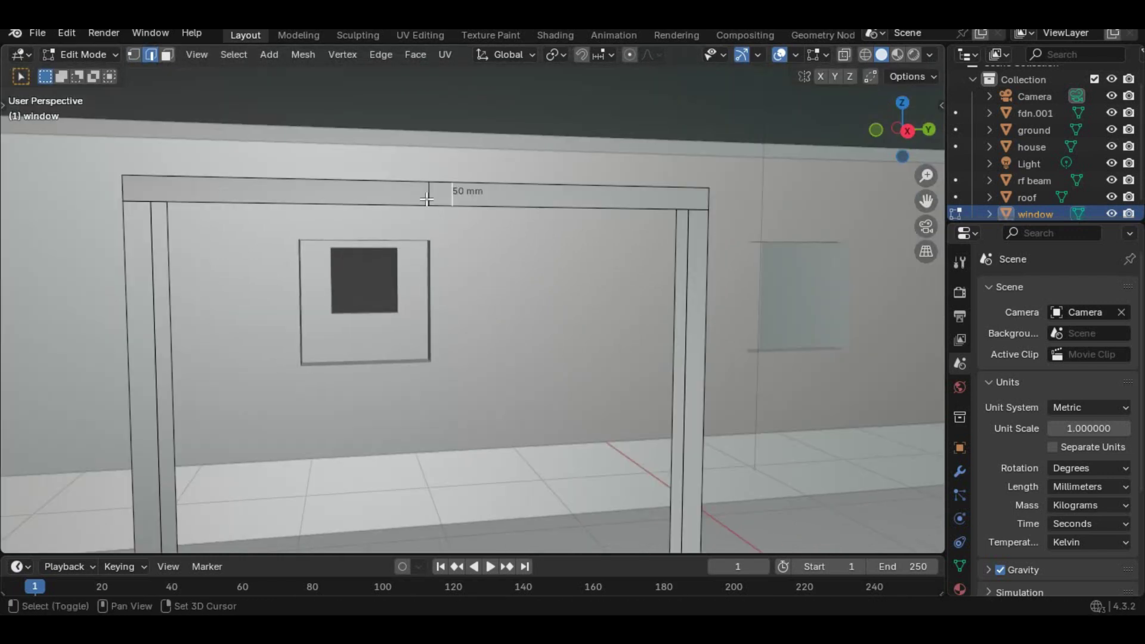
# Move the top rail's pair of short edges down 50 mm and the bottom rail's pair up 50 mm along Z
pyautogui.write('gz-50')
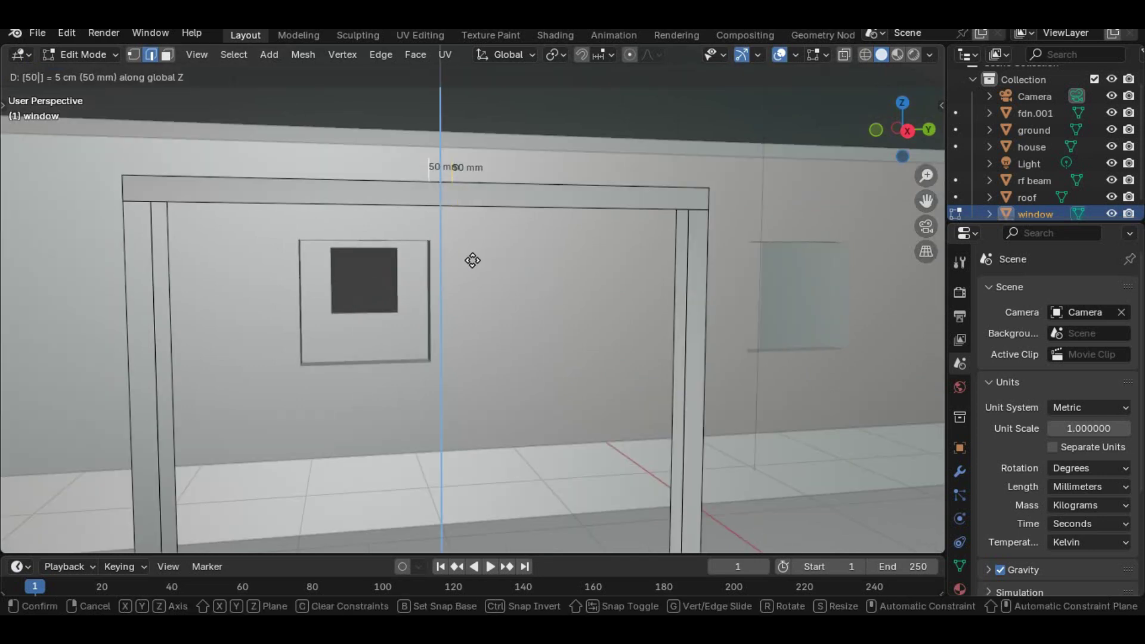
pyautogui.press('Return')
pyautogui.scroll(-5, 459, 450)
pyautogui.scroll(5, 459, 449)
pyautogui.click(459, 504)
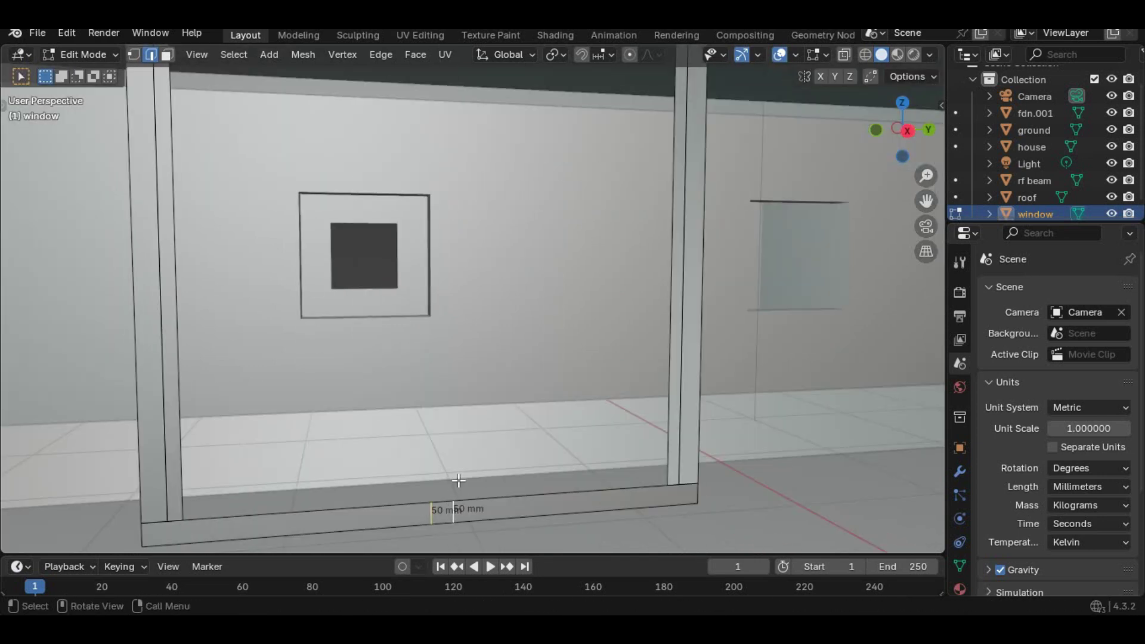
pyautogui.write('gz50')
pyautogui.press('Return')
# Connect the facing vertices of the upper and lower short edges into two vertical mullion lines
pyautogui.scroll(-5, 458, 477)
pyautogui.press('1')
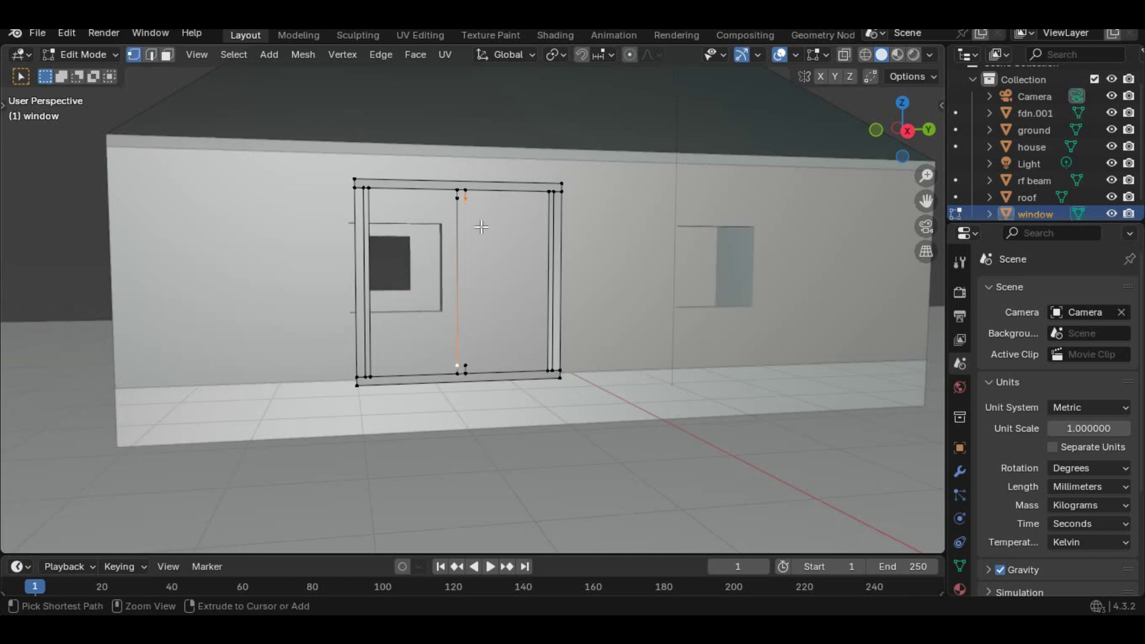
pyautogui.press('x')
pyautogui.click(467, 338)
pyautogui.scroll(5, 457, 267)
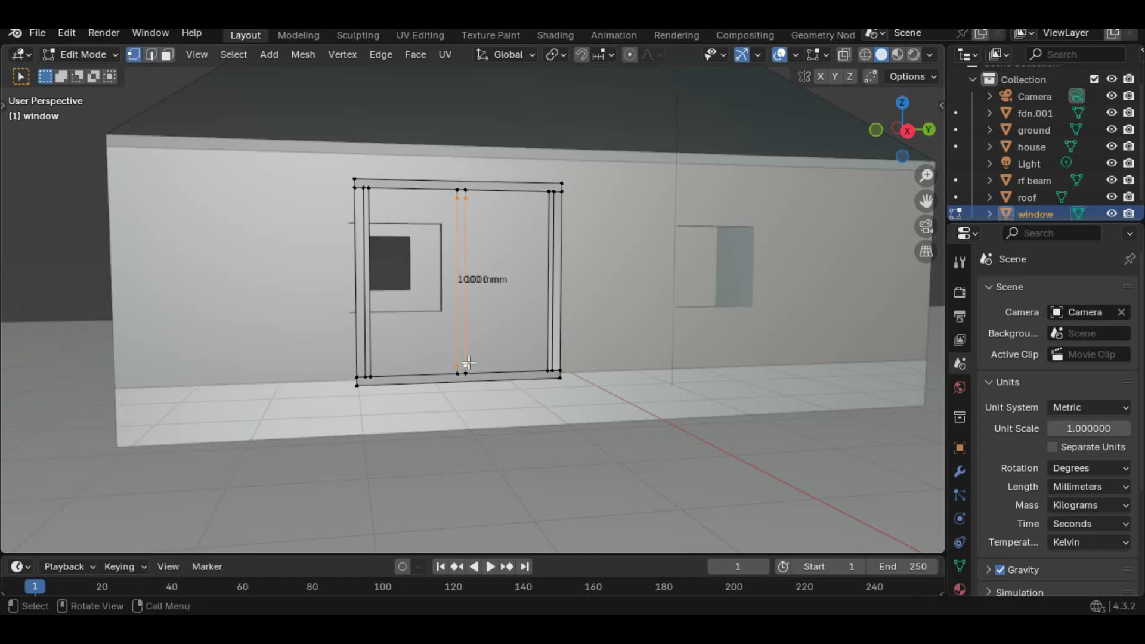
# Fill a face between the two vertical centre edges to form the window's mullion
pyautogui.scroll(-5, 457, 267)
pyautogui.click(151, 55)
pyautogui.click(459, 247)
pyautogui.keyDown('shift'); pyautogui.click(466, 251); pyautogui.keyUp('shift')
pyautogui.press('f')
pyautogui.click(548, 255)
pyautogui.moveTo(462, 256); pyautogui.dragTo(441, 255, button='middle')
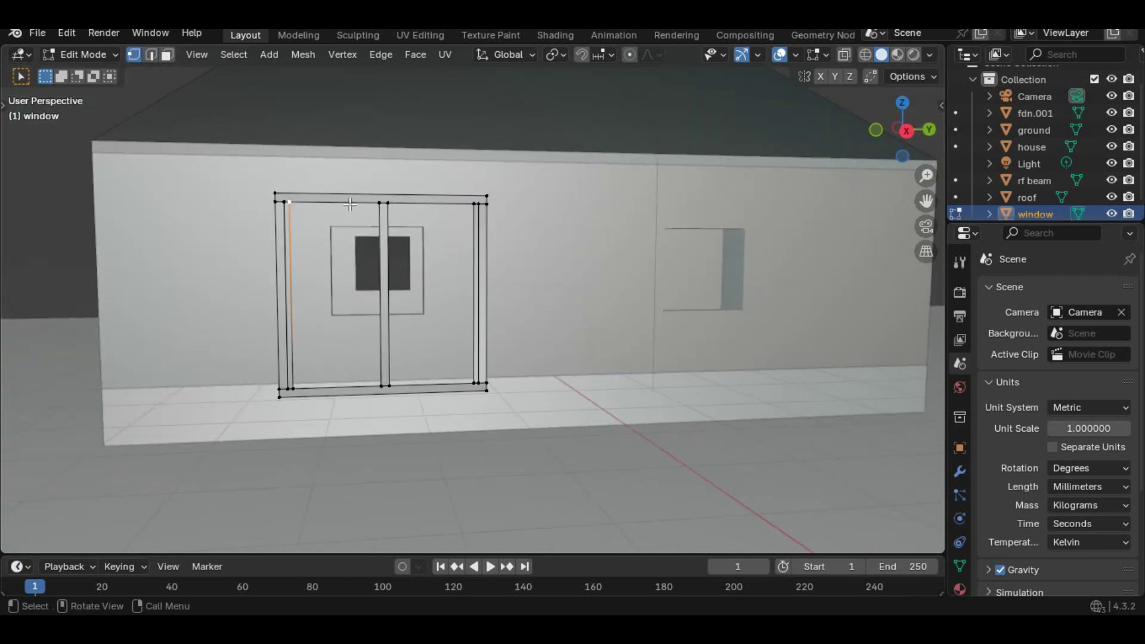
pyautogui.press('f')
pyautogui.hotkey('ctrl', 'z')
pyautogui.hotkey('ctrl', 'z')
pyautogui.hotkey('ctrl', 'z')
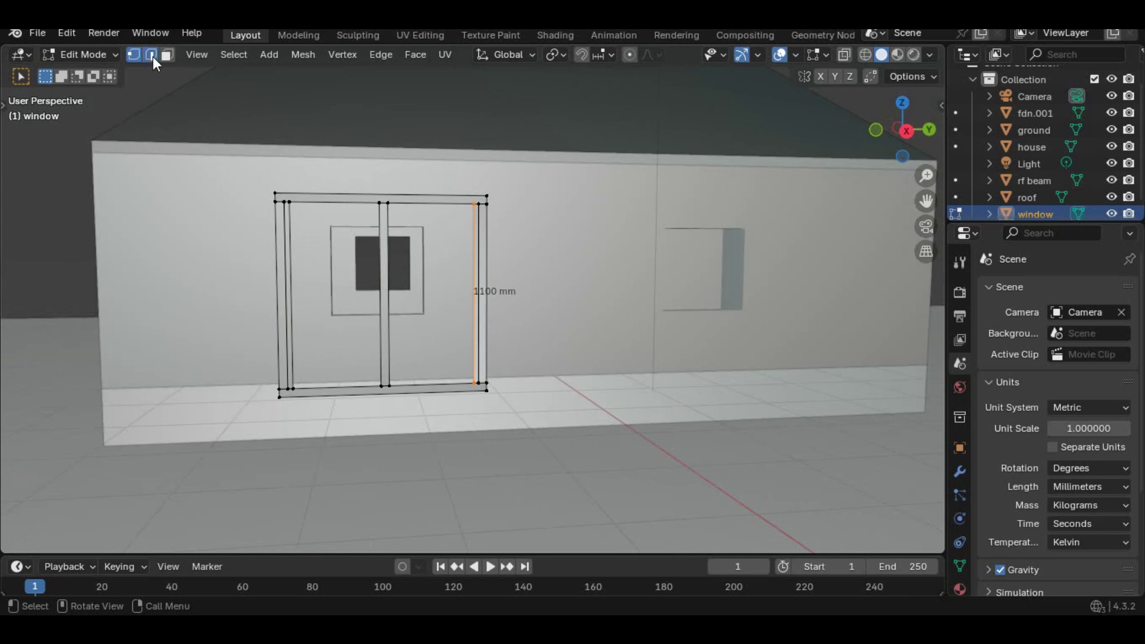
# Duplicate the mullion's left edge -30 mm along Y and extrude the copy 30 mm along Y as a sash strip
pyautogui.hotkey('shift', 'd')
pyautogui.write('y')
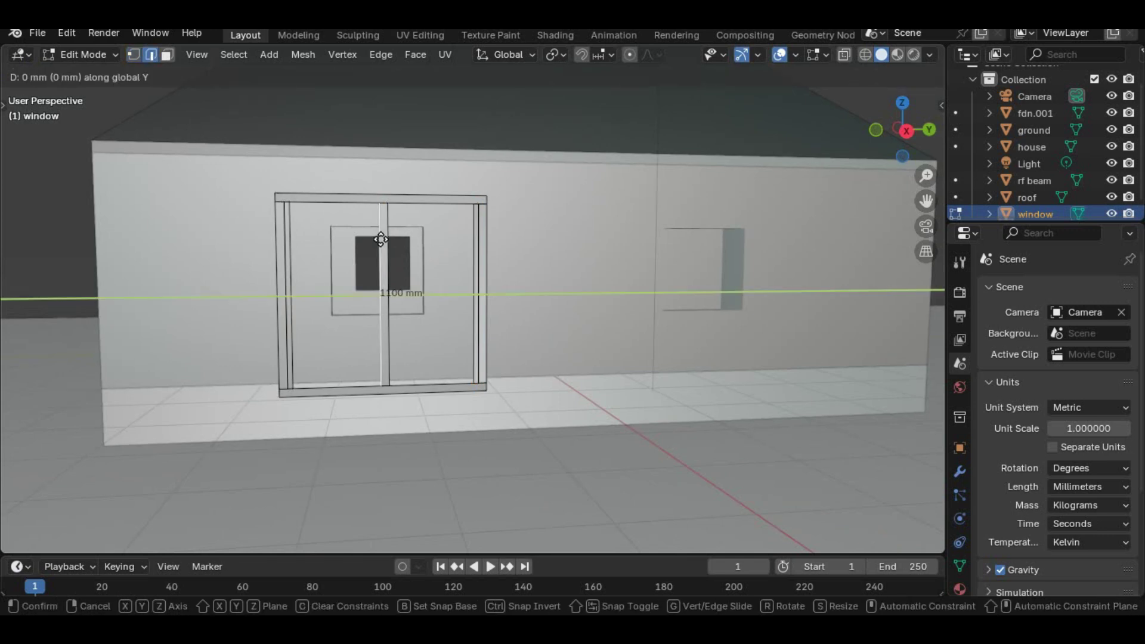
pyautogui.write('-30')
pyautogui.press('Return')
pyautogui.hotkey('shift', 'd')
pyautogui.write('y30')
pyautogui.press('Return')
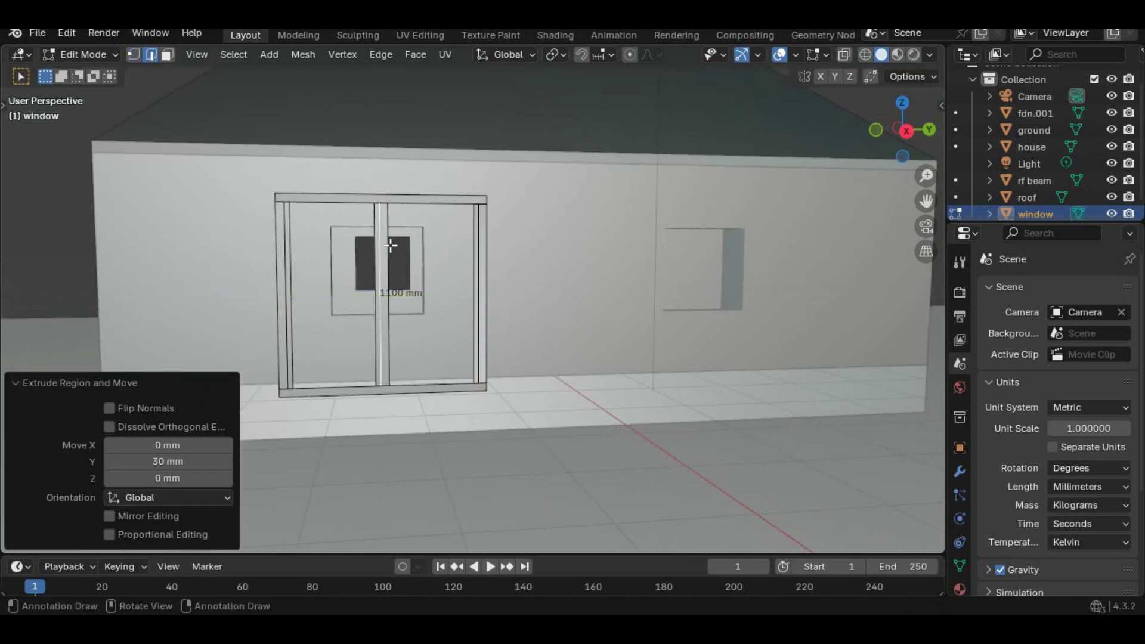
# Offset the mullion's right edge 30 mm along Y to add the adjoining panel's vertical sash strip
pyautogui.click(389, 246)
pyautogui.hotkey('shift', 'd')
pyautogui.write('y30')
pyautogui.press('Return')
pyautogui.write('ey30')
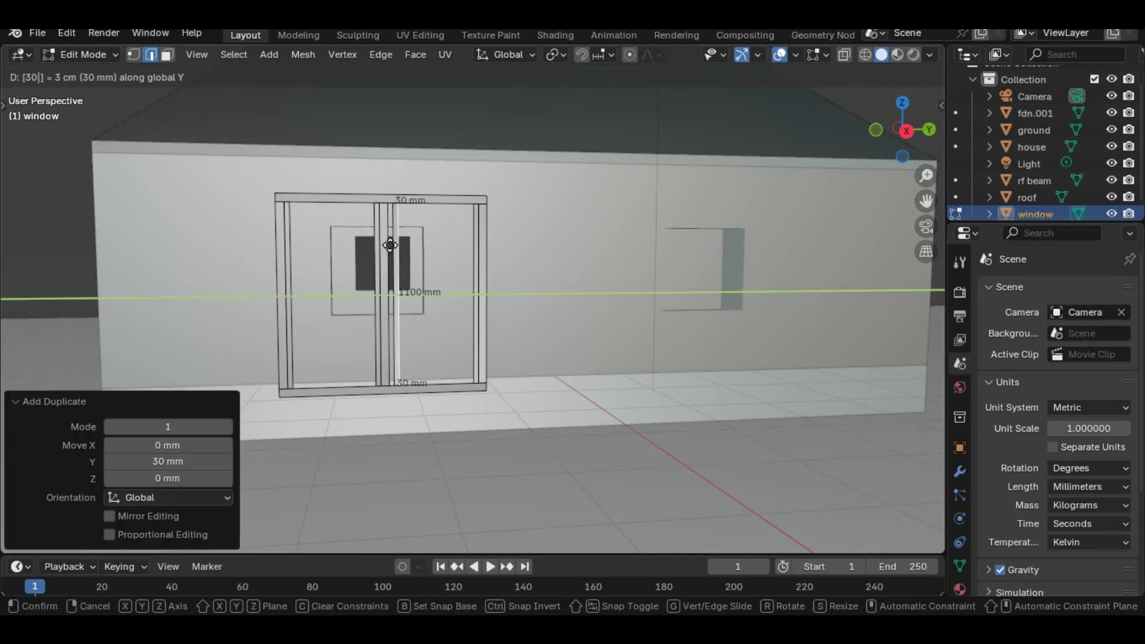
pyautogui.press('Return')
pyautogui.hotkey('ctrl', 'z')
pyautogui.moveTo(395, 311); pyautogui.dragTo(392, 329, button='middle')
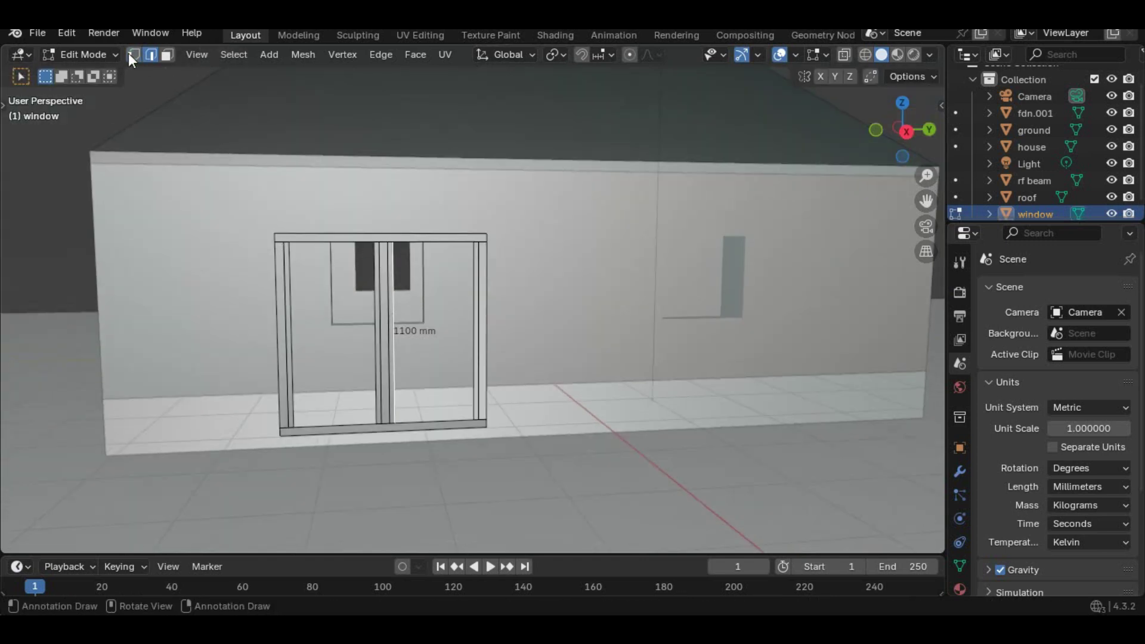
# Offset the four inner top vertices of the vertical sash strips -30 mm along Z
pyautogui.keyDown('shift'); pyautogui.click(375, 243); pyautogui.keyUp('shift')
pyautogui.keyDown('shift'); pyautogui.click(393, 244); pyautogui.keyUp('shift')
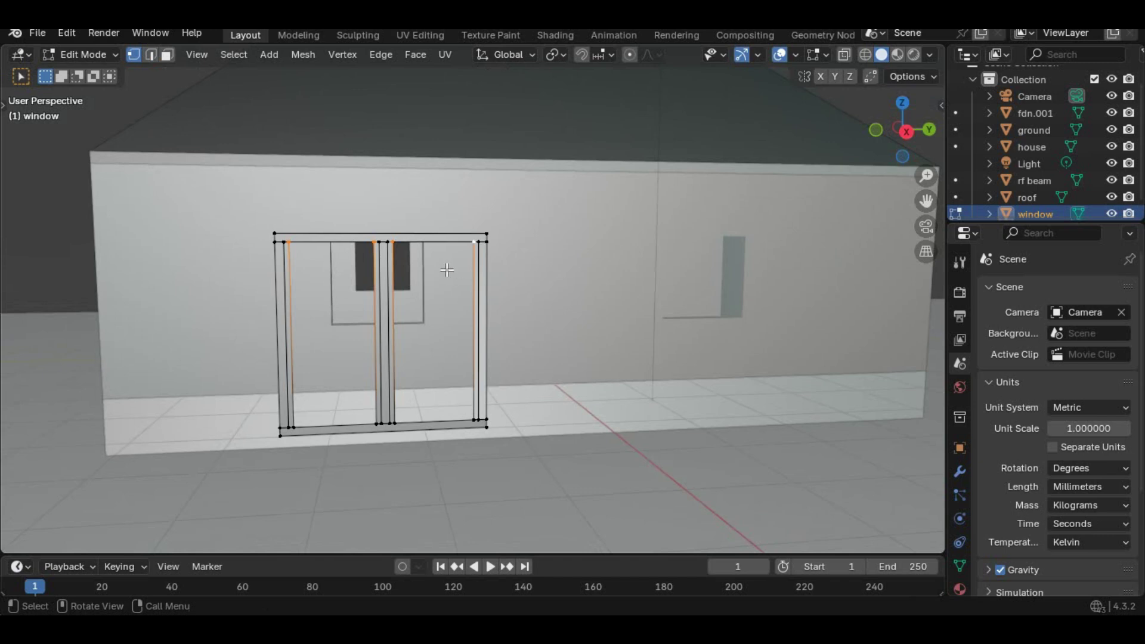
pyautogui.write('gz-30')
pyautogui.press('Return')
pyautogui.hotkey('alt', 'z')
pyautogui.hotkey('alt', 'z')
pyautogui.hotkey('alt', 'z')
pyautogui.hotkey('alt', 'z')
# Join the lowered vertices with a horizontal edge in each panel and extrude the edges 30 mm along Z as top sash strips
pyautogui.click(392, 247)
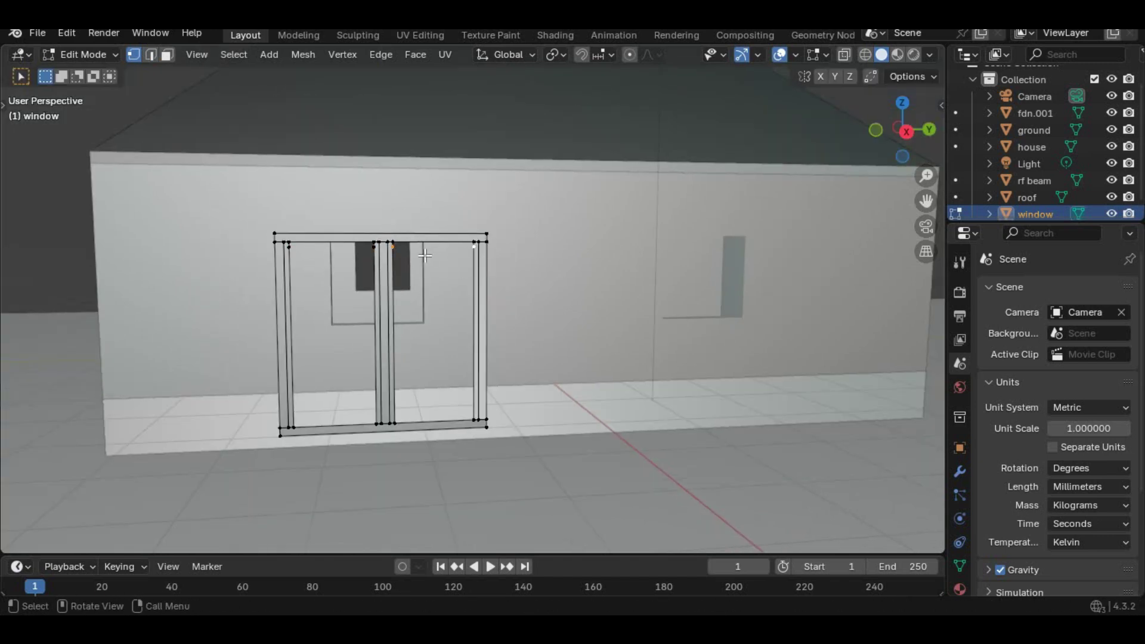
pyautogui.write('2')
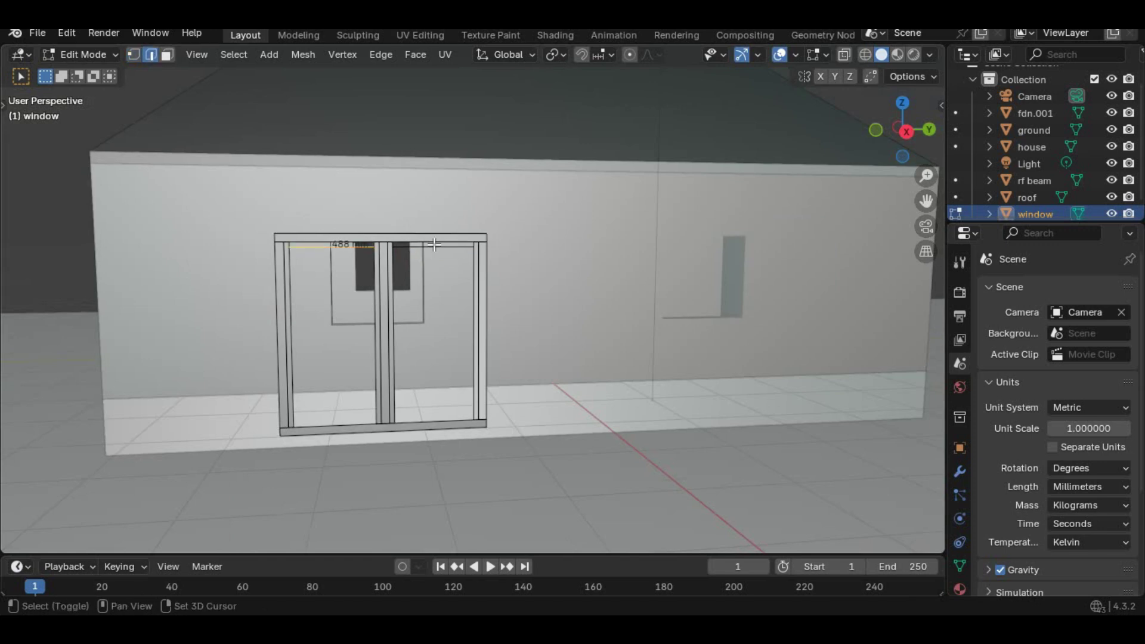
pyautogui.write('ez30')
pyautogui.press('Return')
pyautogui.hotkey('ctrl', 'z')
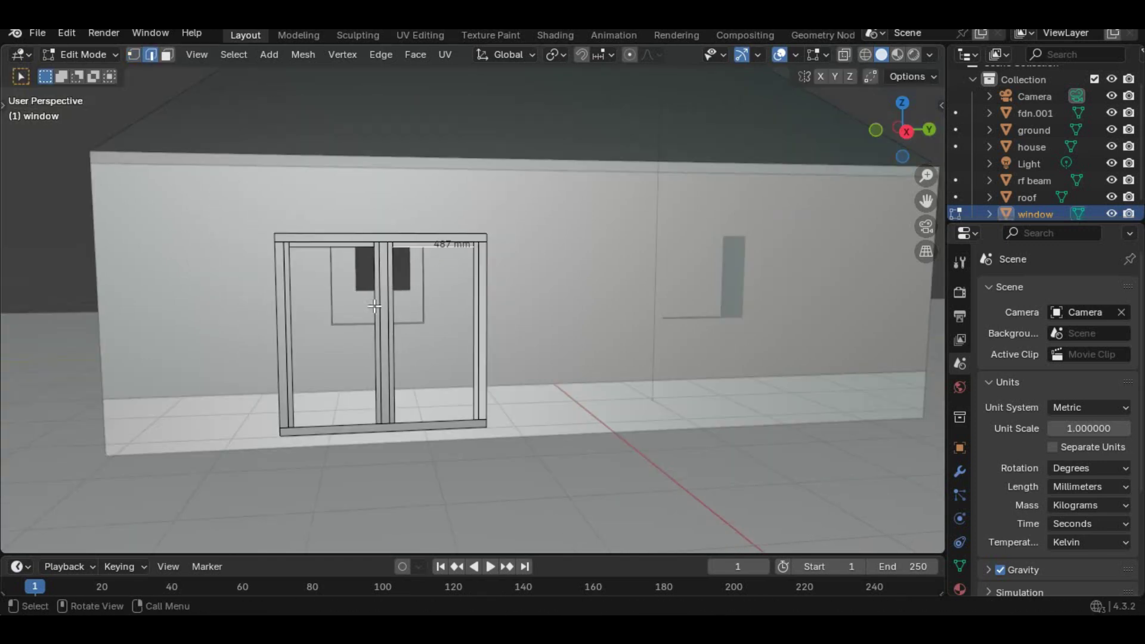
# Duplicate the inner bottom vertices of the vertical sash strips and join each panel's pair with a horizontal edge
pyautogui.click(134, 54)
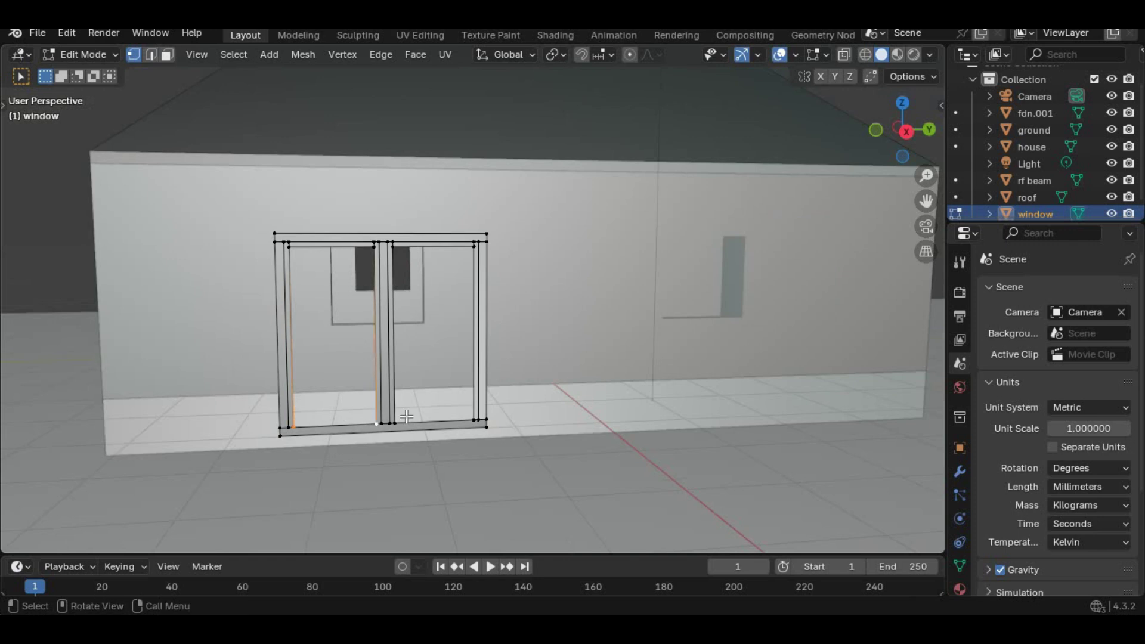
pyautogui.hotkey('shift', 'd')
pyautogui.click(446, 424)
pyautogui.click(313, 416)
# Extrude both panels' lower horizontal edges -30 mm along Z as bottom sash strips
pyautogui.click(152, 55)
pyautogui.keyDown('shift'); pyautogui.click(352, 420); pyautogui.keyUp('shift')
pyautogui.write('ez3')
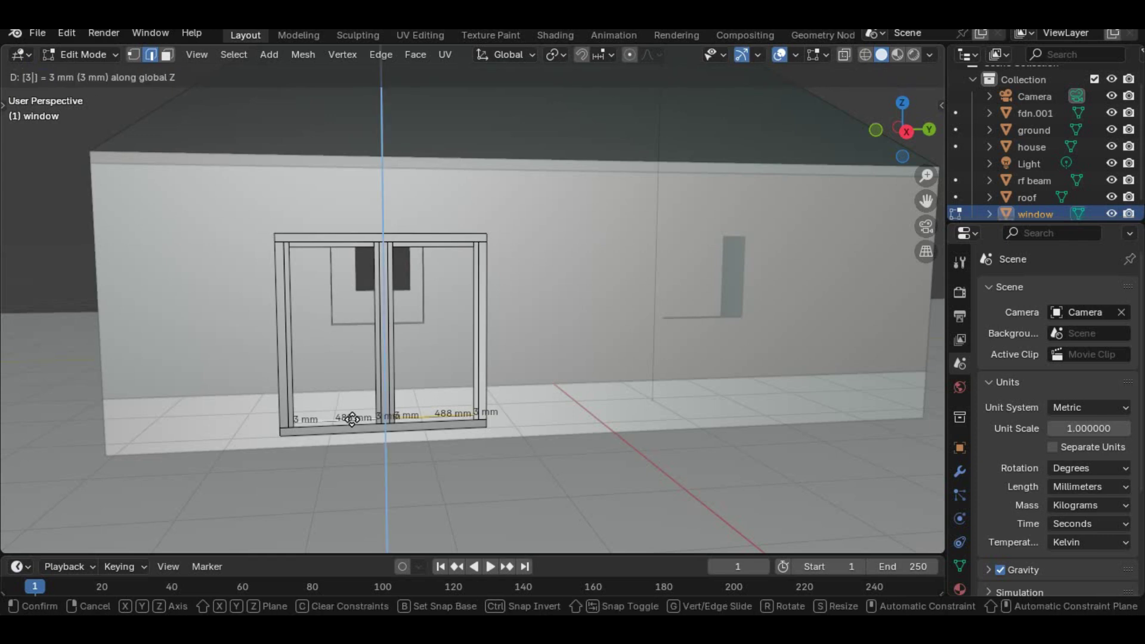
pyautogui.write('0-')
pyautogui.press('Return')
pyautogui.click(691, 208)
# Enable the Screencast Keys display and hide the sidebar again
pyautogui.press('n')
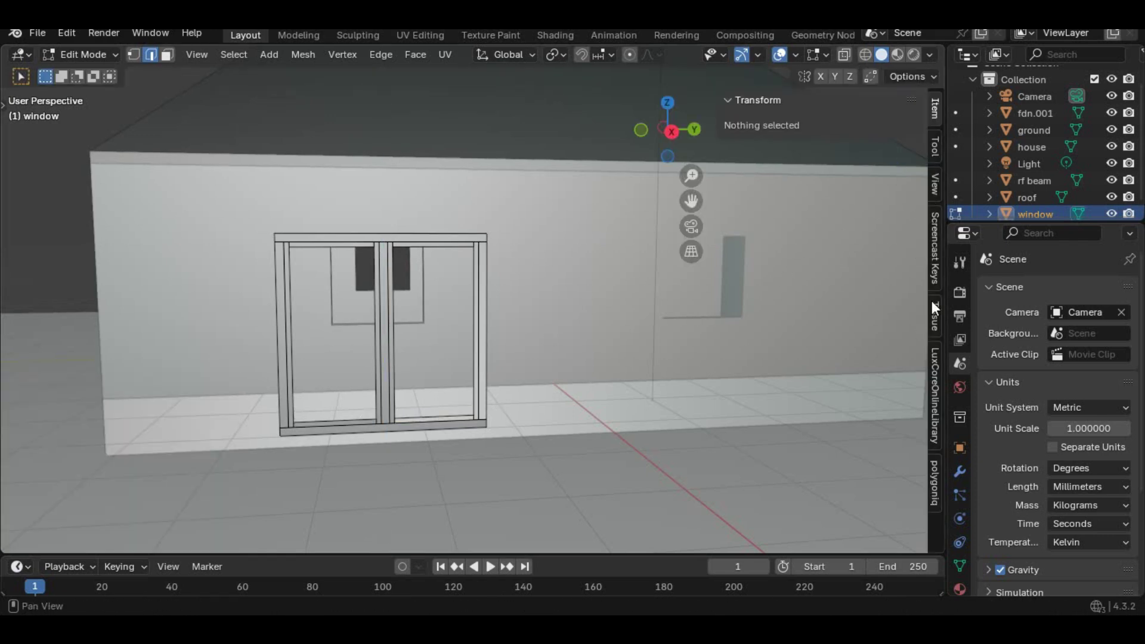
pyautogui.click(935, 262)
pyautogui.click(739, 101)
pyautogui.press('n')
pyautogui.scroll(5, 370, 356)
pyautogui.scroll(-5, 358, 355)
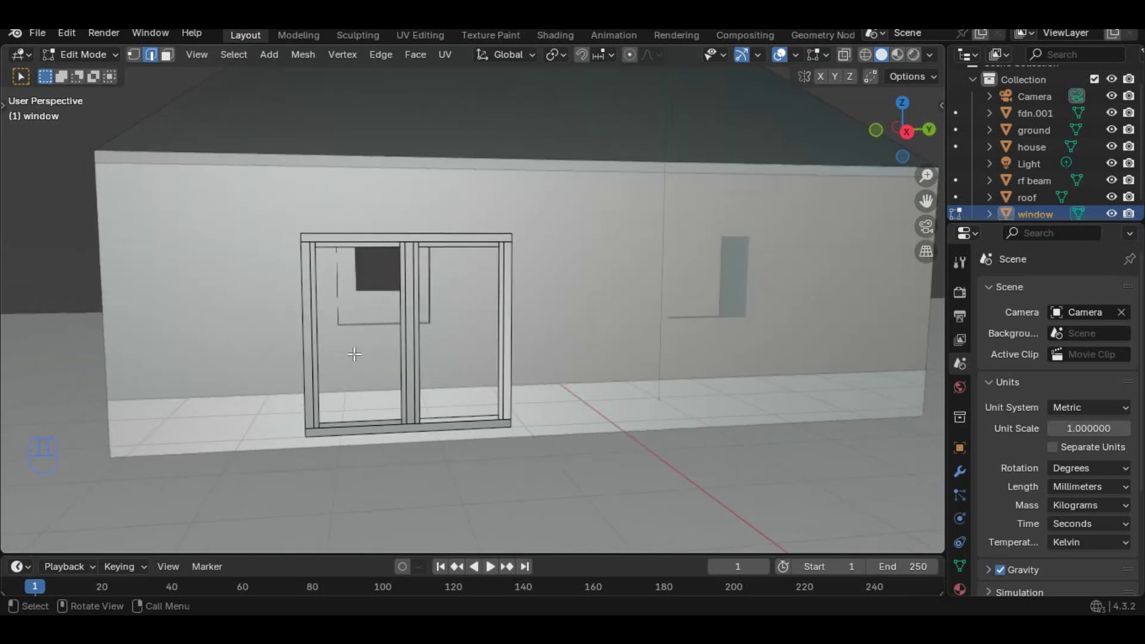
pyautogui.moveTo(354, 354); pyautogui.dragTo(325, 303, button='middle')
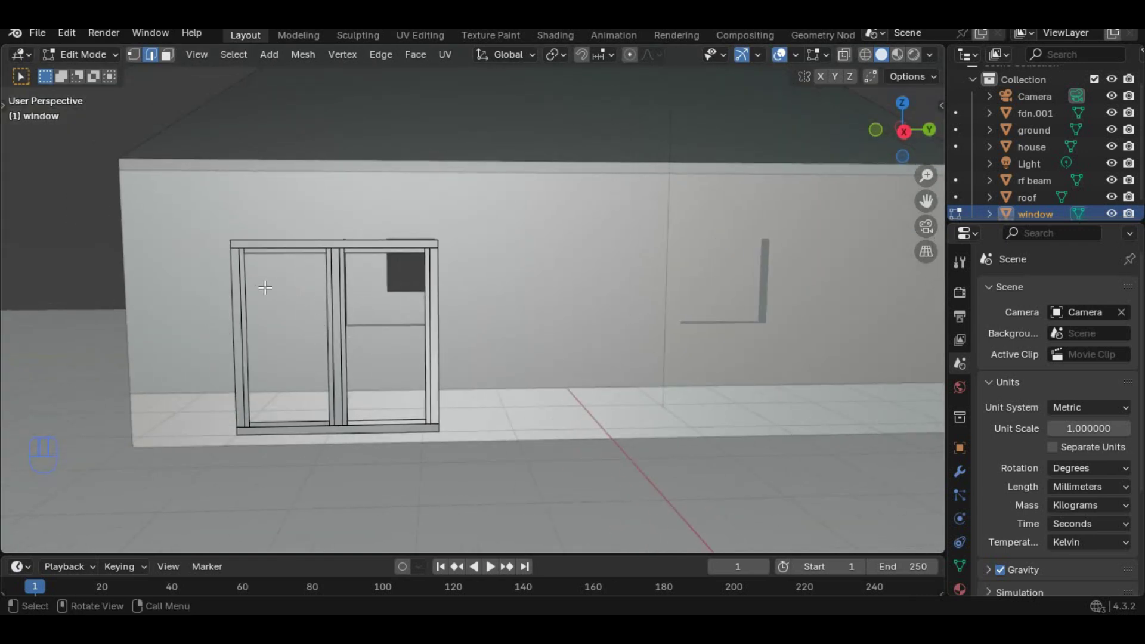
# Switch to face selection and turn off the edge length overlay
pyautogui.click(166, 58)
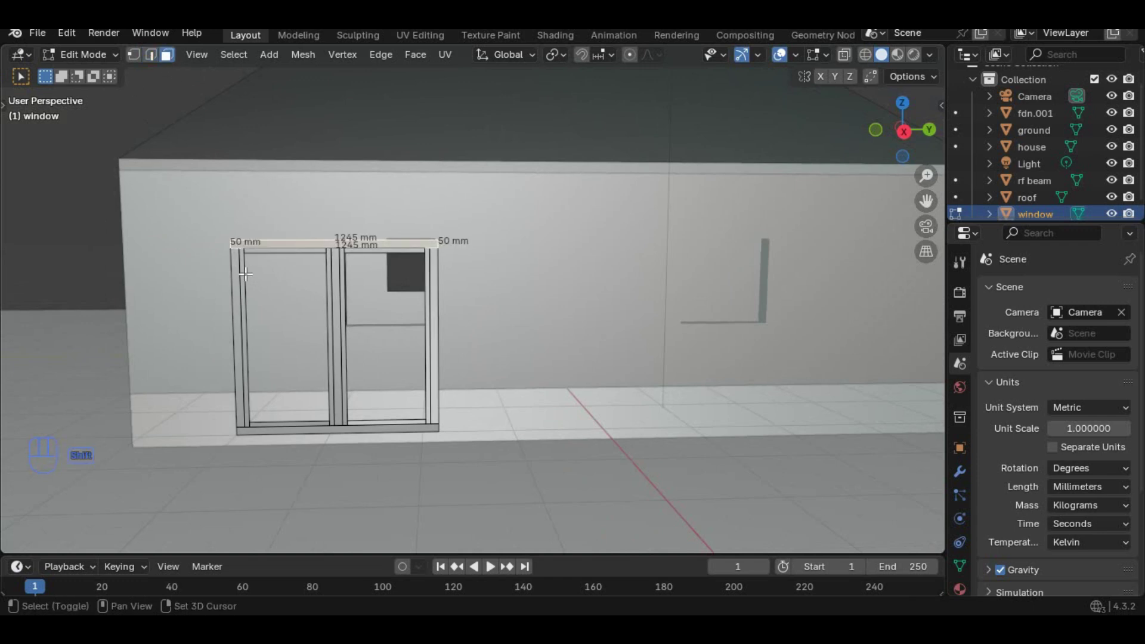
pyautogui.click(258, 247)
pyautogui.click(827, 55)
pyautogui.click(742, 263)
# Select the front sash strip faces of both panels and move them -10 mm along X
pyautogui.keyDown('shift'); pyautogui.click(244, 334); pyautogui.keyUp('shift')
pyautogui.keyDown('shift'); pyautogui.click(330, 392); pyautogui.keyUp('shift')
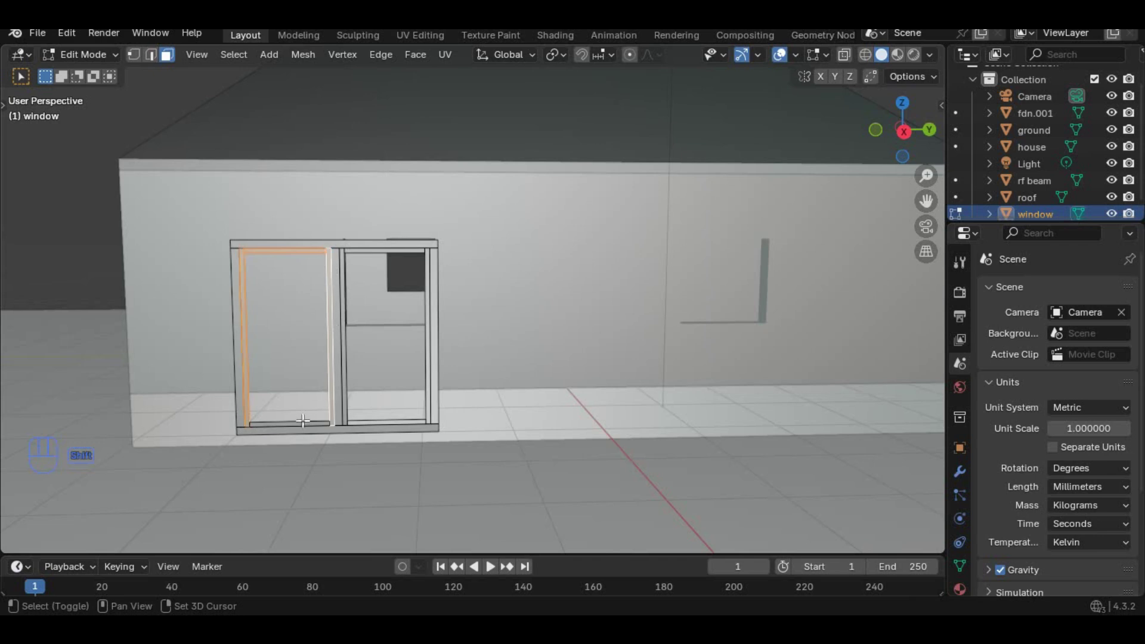
pyautogui.keyDown('shift'); pyautogui.click(347, 367); pyautogui.keyUp('shift')
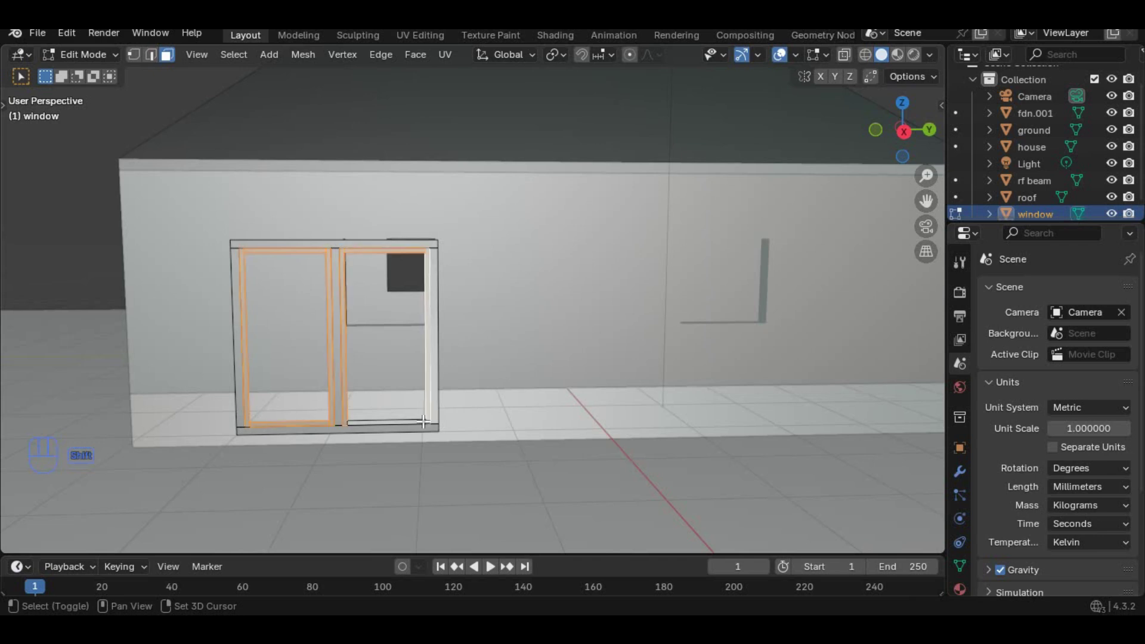
pyautogui.scroll(4, 532, 399)
pyautogui.moveTo(578, 417); pyautogui.dragTo(587, 411, button='middle')
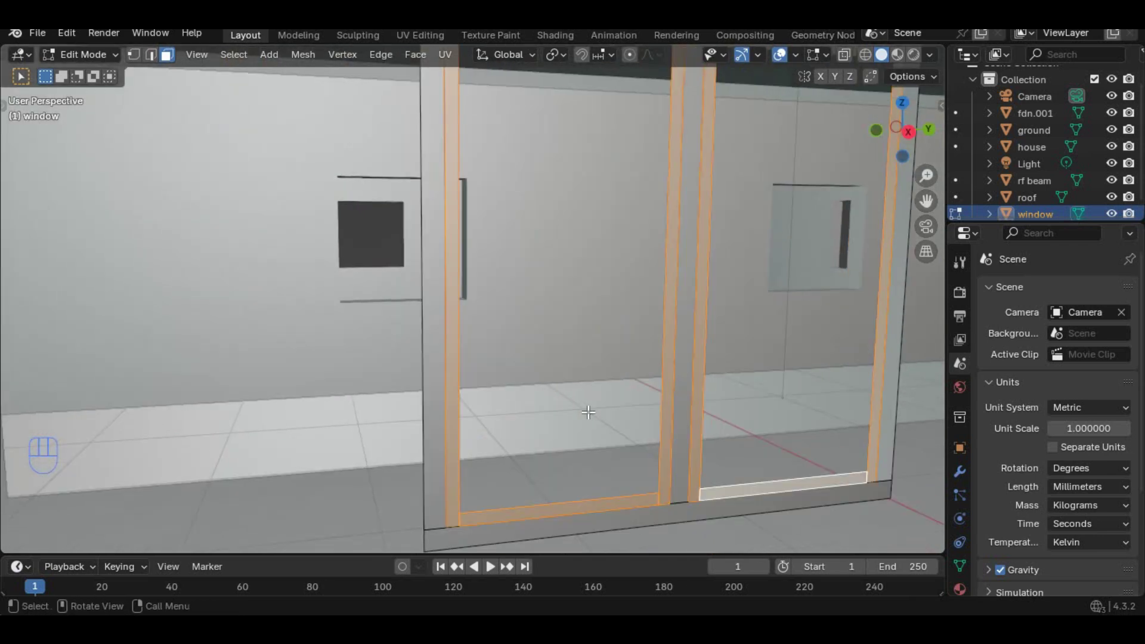
pyautogui.write('gx-10')
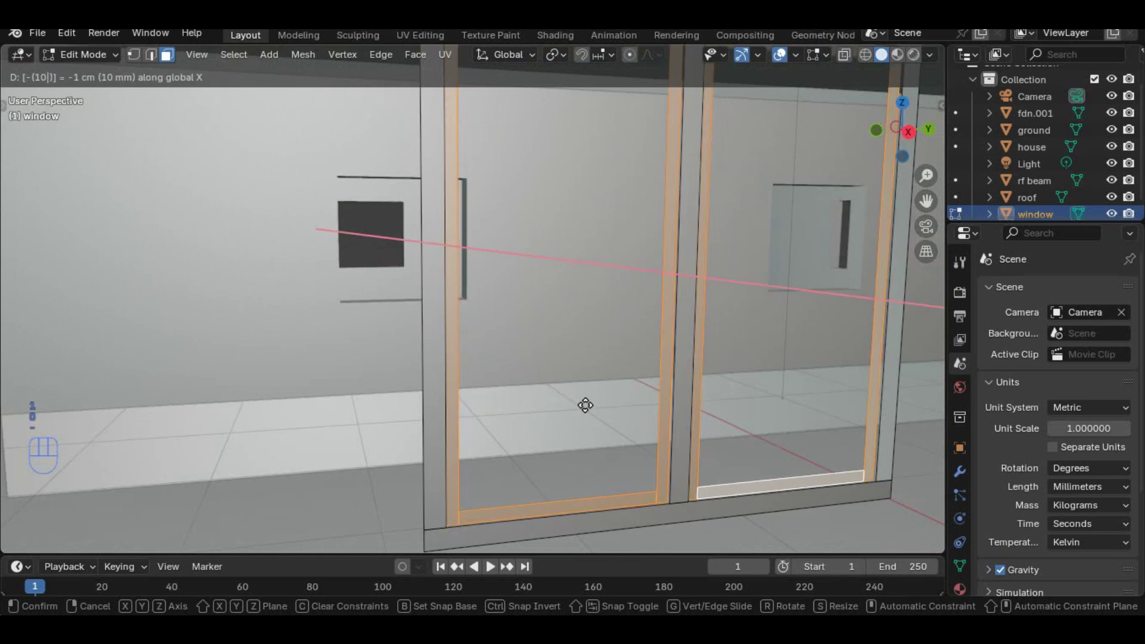
pyautogui.press('Return')
# Extrude the entire window -75 mm along X to give it thickness
pyautogui.scroll(-8, 755, 458)
pyautogui.press('a')
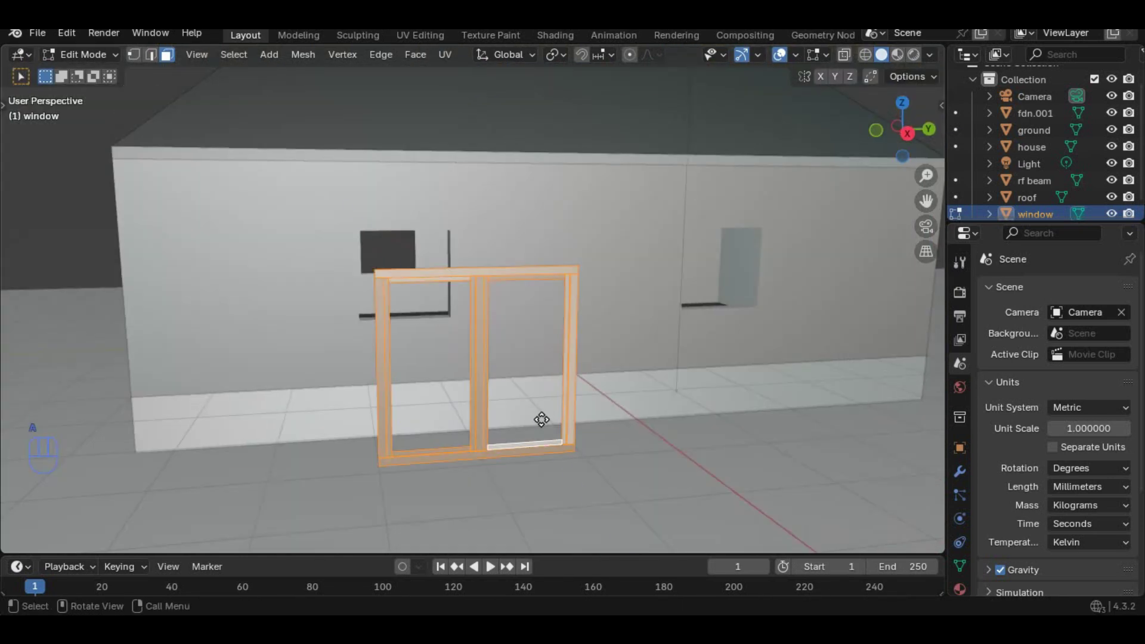
pyautogui.press('g')
pyautogui.press('y')
pyautogui.press('x')
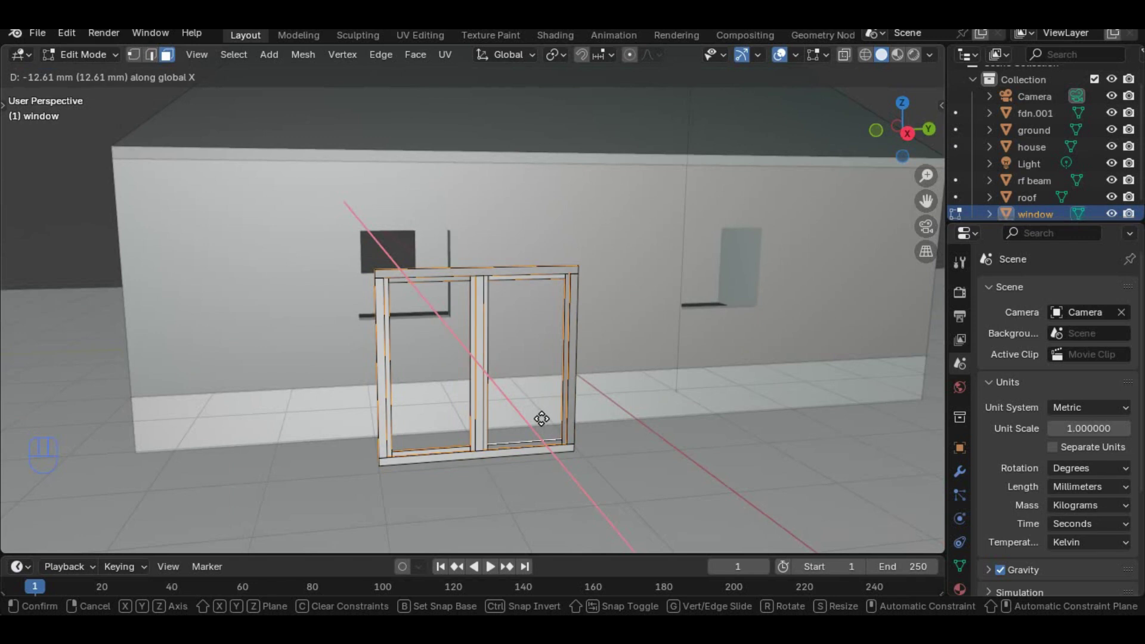
pyautogui.write('75-')
pyautogui.click(542, 419)
# Select the sash strip faces of both panels on the window's back side and move them 10 mm along X
pyautogui.scroll(-3, 557, 492)
pyautogui.moveTo(557, 492); pyautogui.dragTo(597, 490, button='middle')
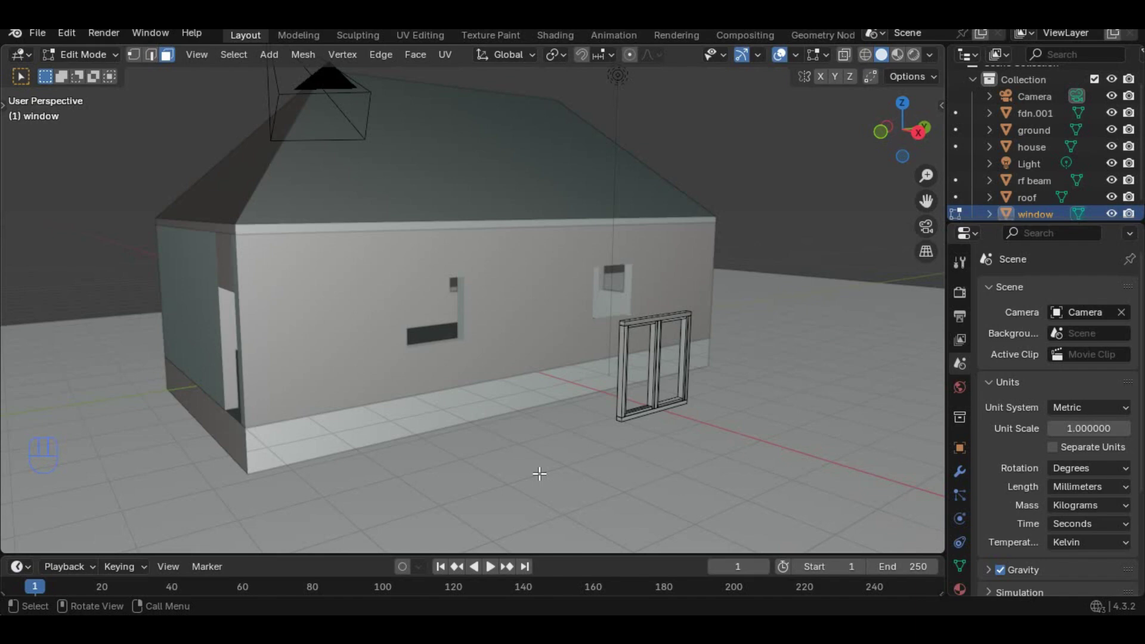
pyautogui.scroll(4, 710, 365)
pyautogui.scroll(-3, 714, 355)
pyautogui.moveTo(713, 356); pyautogui.dragTo(358, 417, button='middle')
pyautogui.keyDown('shift'); pyautogui.moveTo(441, 334); pyautogui.dragTo(491, 280, button='middle'); pyautogui.keyUp('shift')
pyautogui.moveTo(490, 280); pyautogui.dragTo(459, 266, button='middle')
pyautogui.scroll(4, 514, 353)
pyautogui.scroll(2, 459, 267)
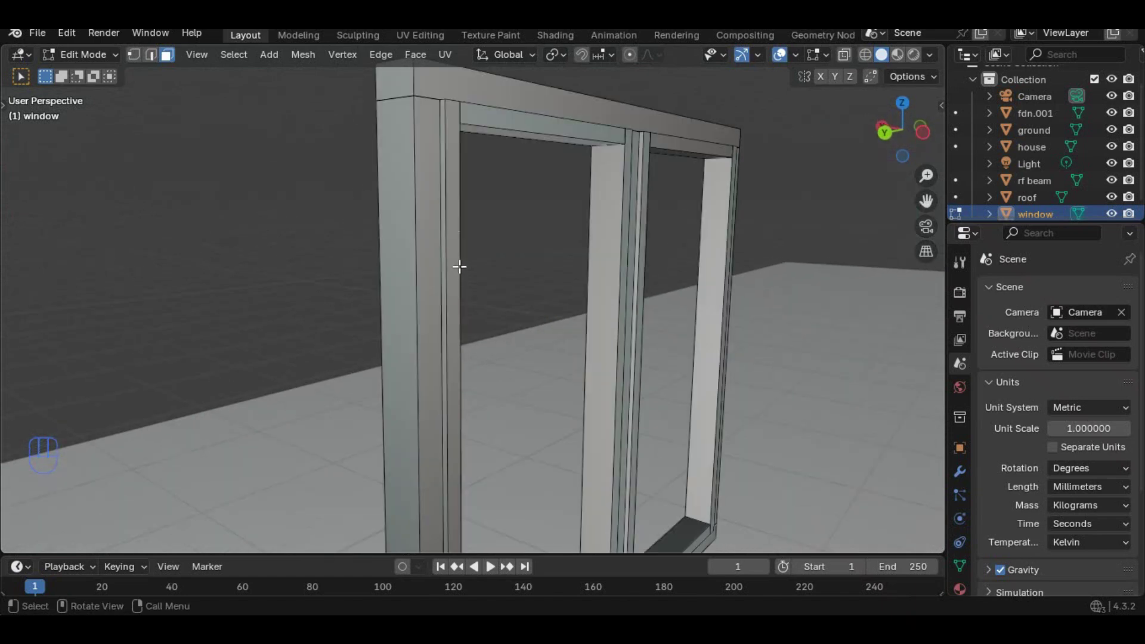
pyautogui.click(455, 265)
pyautogui.keyDown('shift'); pyautogui.click(576, 130); pyautogui.keyUp('shift')
pyautogui.keyDown('shift'); pyautogui.click(630, 169); pyautogui.keyUp('shift')
pyautogui.keyDown('shift'); pyautogui.click(646, 159); pyautogui.keyUp('shift')
pyautogui.keyDown('shift'); pyautogui.click(689, 144); pyautogui.keyUp('shift')
pyautogui.keyDown('shift'); pyautogui.click(733, 191); pyautogui.keyUp('shift')
pyautogui.keyDown('shift'); pyautogui.moveTo(644, 313); pyautogui.dragTo(615, 137, button='middle'); pyautogui.keyUp('shift')
pyautogui.keyDown('shift'); pyautogui.click(537, 428); pyautogui.keyUp('shift')
pyautogui.keyDown('shift'); pyautogui.click(632, 389); pyautogui.keyUp('shift')
pyautogui.keyDown('shift'); pyautogui.click(632, 388); pyautogui.keyUp('shift')
pyautogui.keyDown('shift'); pyautogui.click(636, 380); pyautogui.keyUp('shift')
pyautogui.moveTo(636, 380); pyautogui.dragTo(501, 393, button='middle')
pyautogui.scroll(-3, 477, 418)
pyautogui.moveTo(453, 430); pyautogui.dragTo(576, 438, button='middle')
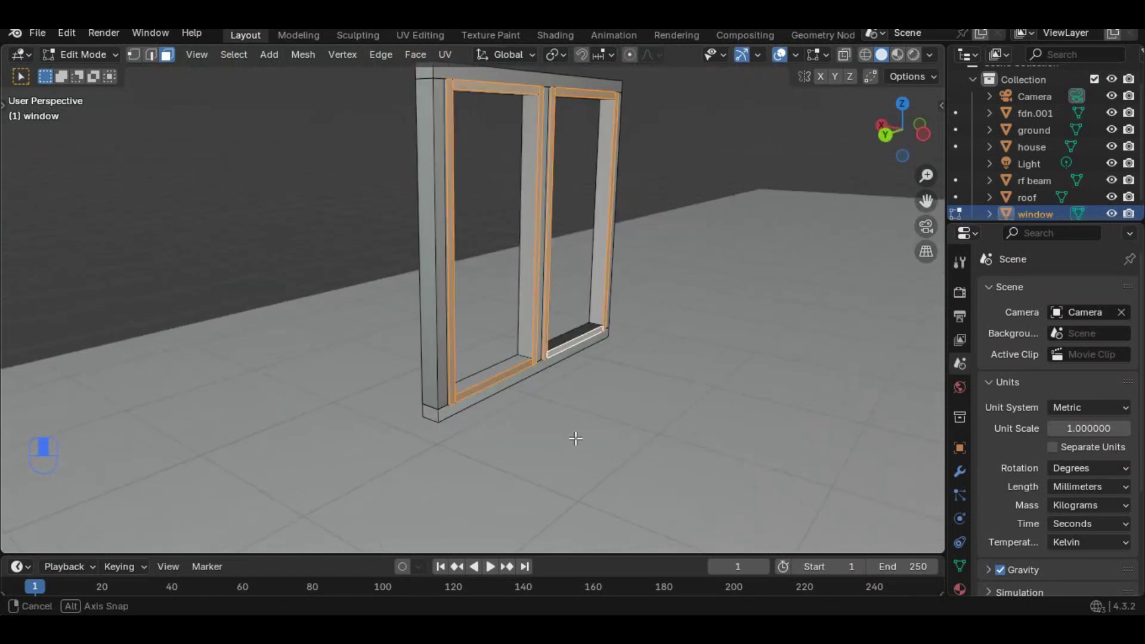
pyautogui.scroll(3, 567, 406)
pyautogui.moveTo(550, 367); pyautogui.dragTo(567, 363, button='middle')
pyautogui.write('gyx10')
pyautogui.click(567, 363)
pyautogui.click(644, 389)
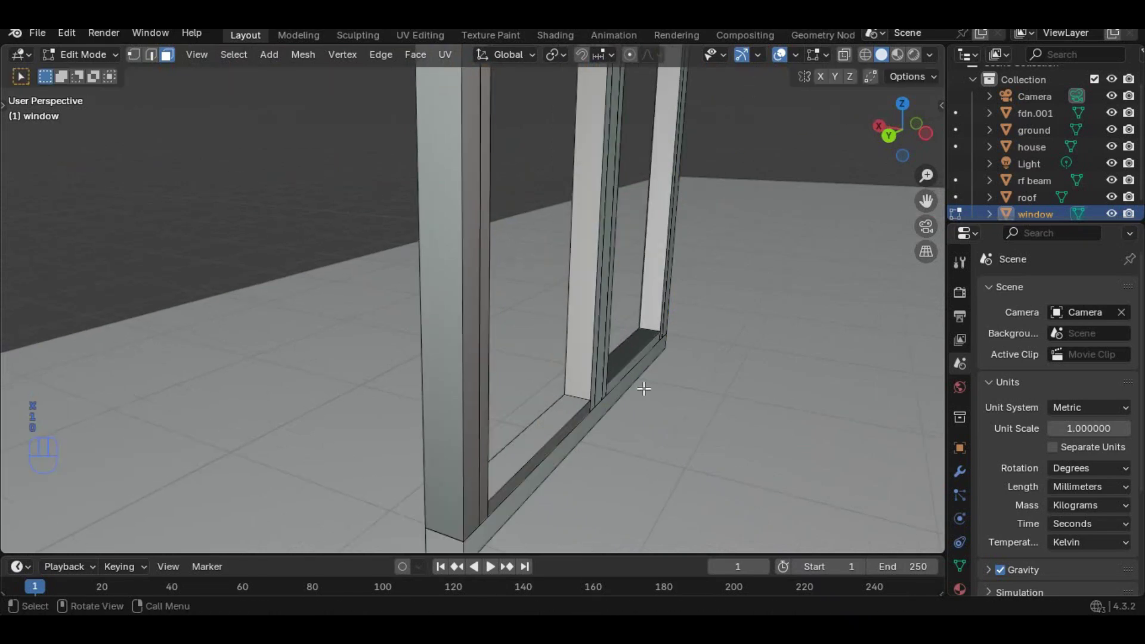
# Turn the edge length overlay back on
pyautogui.scroll(-5, 644, 389)
pyautogui.moveTo(566, 410); pyautogui.dragTo(713, 417, button='middle')
pyautogui.scroll(5, 575, 325)
pyautogui.moveTo(561, 322); pyautogui.dragTo(645, 334, button='middle')
pyautogui.moveTo(382, 367); pyautogui.dragTo(232, 72, button='middle')
pyautogui.scroll(-5, 535, 379)
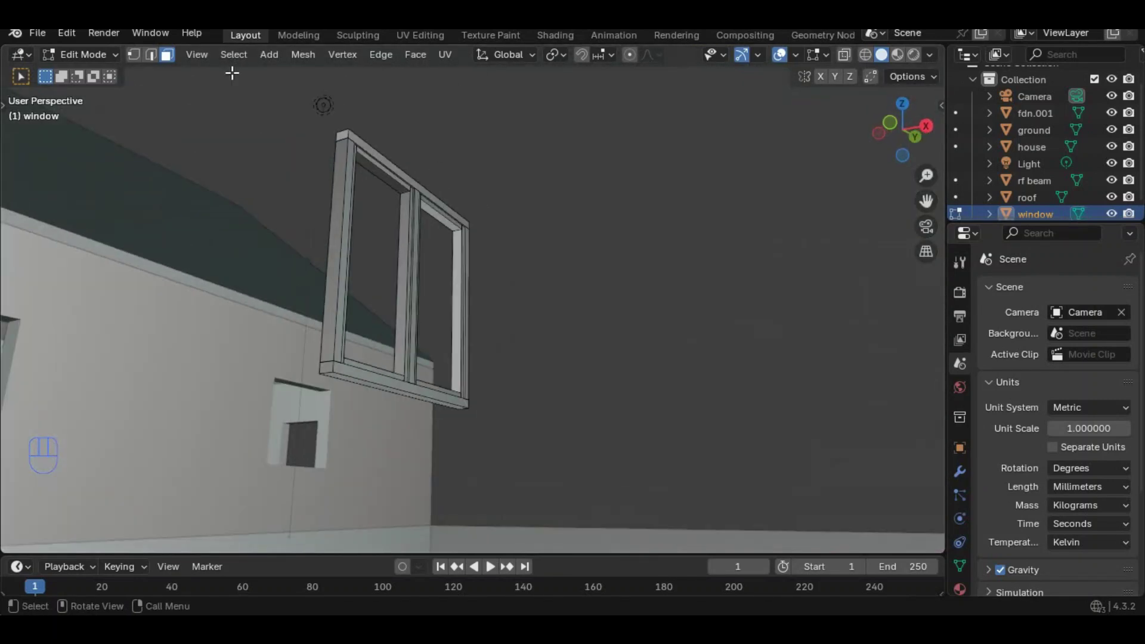
pyautogui.click(758, 55)
pyautogui.click(724, 259)
# Subdivide the left panel's vertical inner side face next to the mullion
pyautogui.moveTo(416, 309); pyautogui.dragTo(330, 170, button='middle')
pyautogui.rightClick(329, 170)
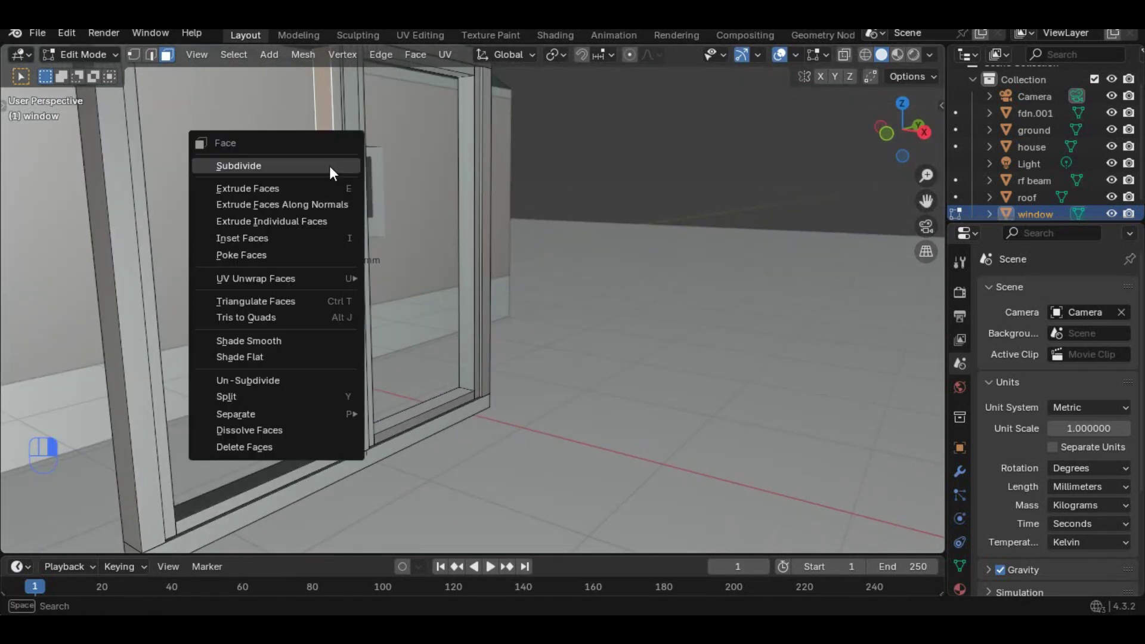
pyautogui.click(330, 171)
pyautogui.click(326, 253)
pyautogui.moveTo(326, 253); pyautogui.dragTo(286, 254, button='middle')
# Place copies of the subdivided face's top and bottom midpoints about -256 mm along Y and join them with a vertical edge
pyautogui.click(134, 56)
pyautogui.scroll(-3, 350, 255)
pyautogui.scroll(2, 364, 90)
pyautogui.moveTo(363, 90); pyautogui.dragTo(312, 549, button='middle')
pyautogui.keyDown('alt'); pyautogui.click(305, 487); pyautogui.keyUp('alt')
pyautogui.click(845, 54)
pyautogui.moveTo(312, 197); pyautogui.dragTo(364, 239, button='middle')
pyautogui.keyDown('shift'); pyautogui.click(310, 173); pyautogui.keyUp('shift')
pyautogui.scroll(-4, 312, 174)
pyautogui.keyDown('shift'); pyautogui.moveTo(364, 238); pyautogui.dragTo(398, 313, button='middle'); pyautogui.keyUp('shift')
pyautogui.scroll(2, 398, 312)
pyautogui.press('g')
pyautogui.press('y')
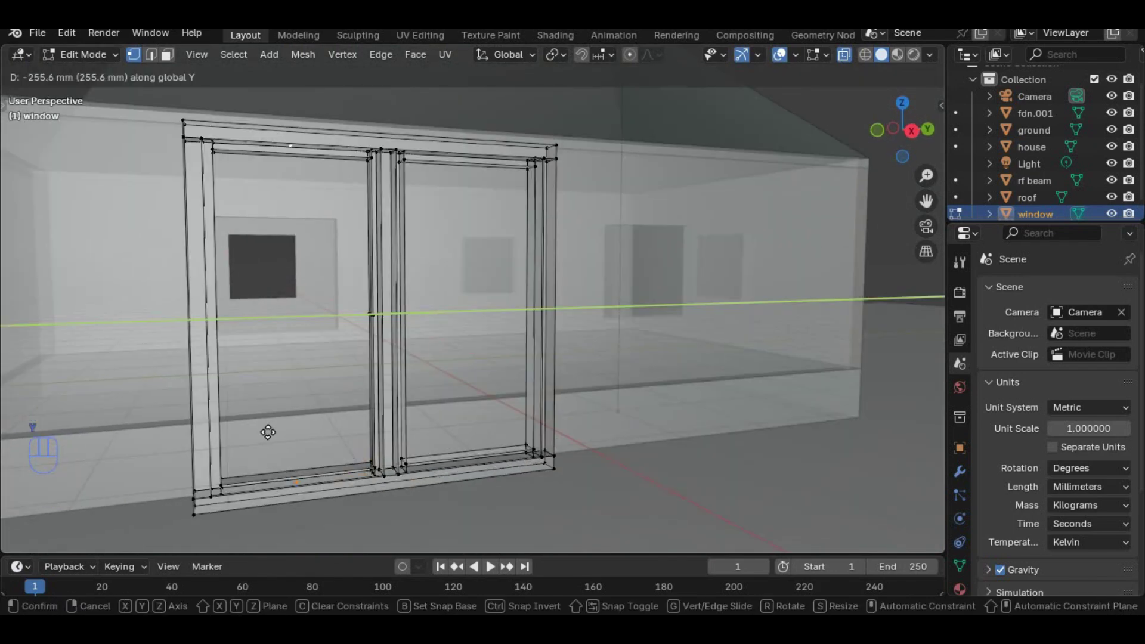
pyautogui.press('Return')
pyautogui.press('f')
# Remove the subdivision edges from the left panel's inner side face next to the mullion
pyautogui.moveTo(368, 330); pyautogui.dragTo(405, 330, button='middle')
pyautogui.click(844, 56)
pyautogui.moveTo(179, 92); pyautogui.dragTo(197, 93, button='middle')
pyautogui.press('2')
pyautogui.keyDown('shift'); pyautogui.click(343, 266); pyautogui.keyUp('shift')
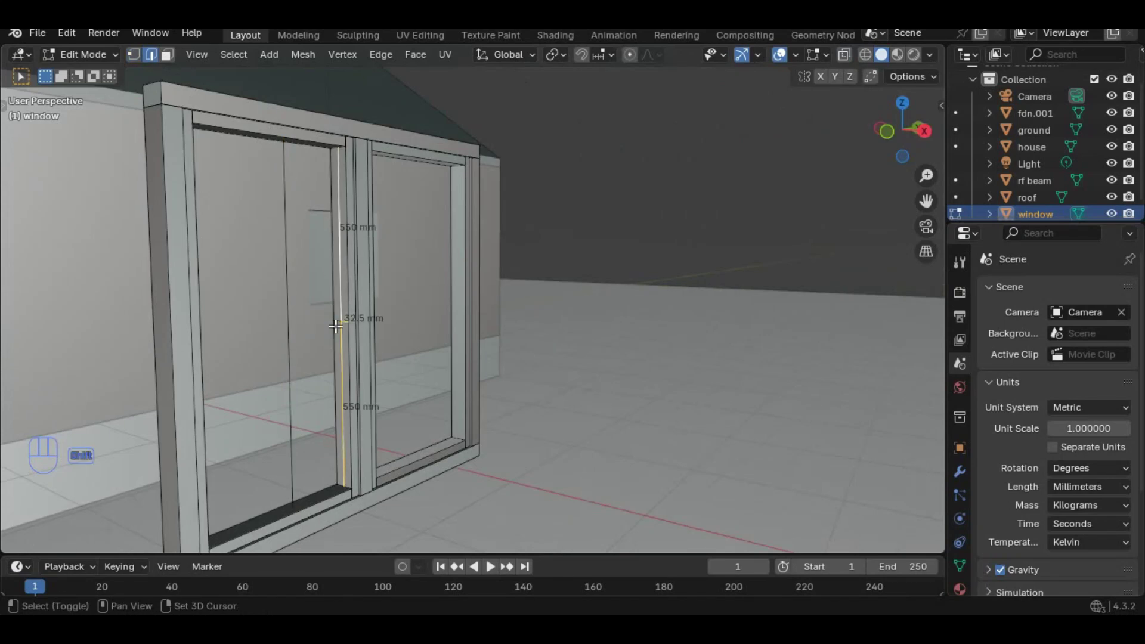
pyautogui.moveTo(340, 376); pyautogui.dragTo(350, 367, button='middle')
pyautogui.press('x')
pyautogui.click(346, 379)
pyautogui.click(537, 189)
pyautogui.moveTo(430, 281); pyautogui.dragTo(248, 190, button='middle')
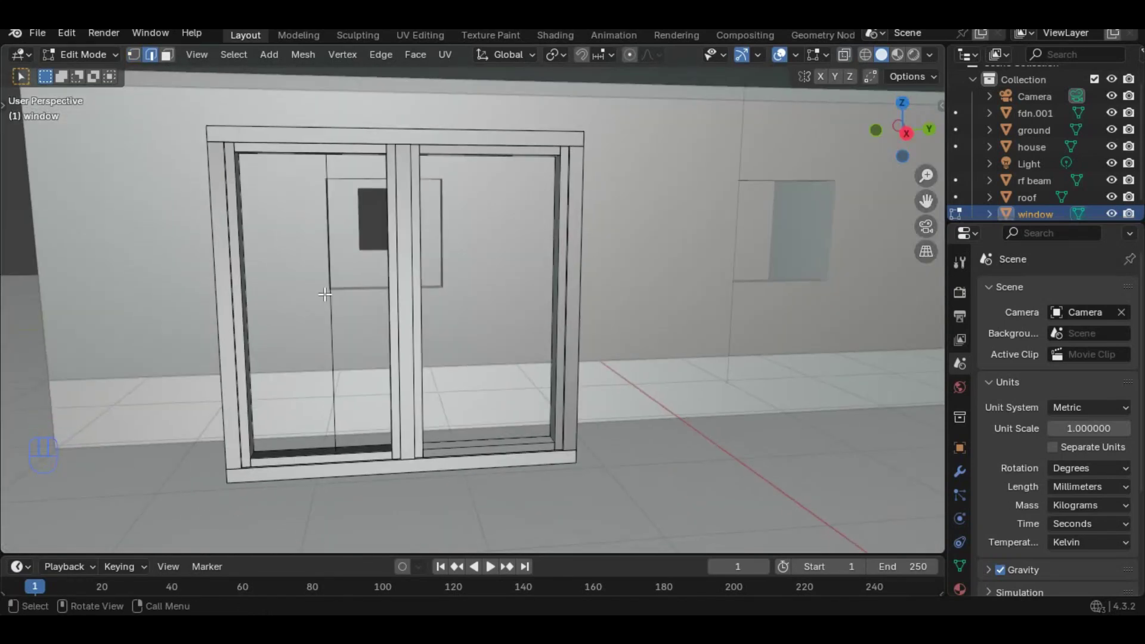
# Try to subdivide the inner top face of the left panel
pyautogui.hotkey('ctrl', 'e')
pyautogui.click(167, 54)
pyautogui.hotkey('ctrl', 'f')
pyautogui.click(341, 130)
pyautogui.click(276, 156)
pyautogui.scroll(-5, 248, 190)
pyautogui.moveTo(286, 266); pyautogui.dragTo(358, 306, button='middle')
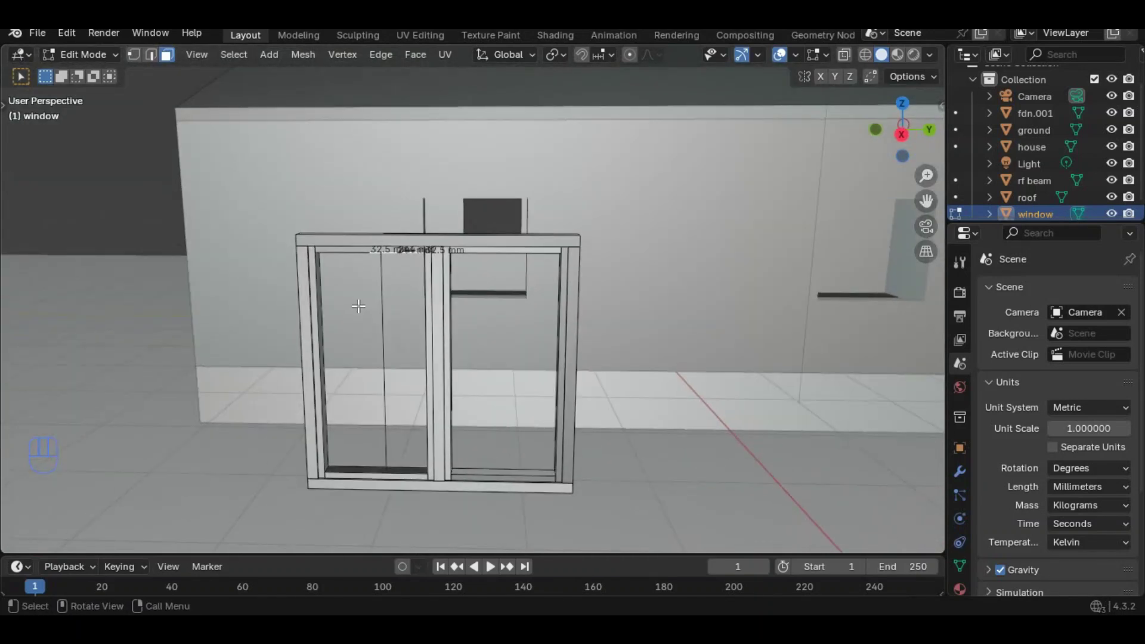
pyautogui.scroll(-1, 374, 346)
pyautogui.moveTo(381, 364); pyautogui.dragTo(445, 217, button='middle')
pyautogui.scroll(2, 388, 365)
# Undo the subdivision of the left panel's inner top face
pyautogui.hotkey('ctrl', 'z')
pyautogui.hotkey('ctrl', 'z')
pyautogui.hotkey('ctrl', 'z')
pyautogui.hotkey('ctrl', 'z')
pyautogui.hotkey('ctrl', 'z')
pyautogui.hotkey('ctrl', 'z')
pyautogui.hotkey('ctrl', 'z')
pyautogui.hotkey('ctrl', 'z')
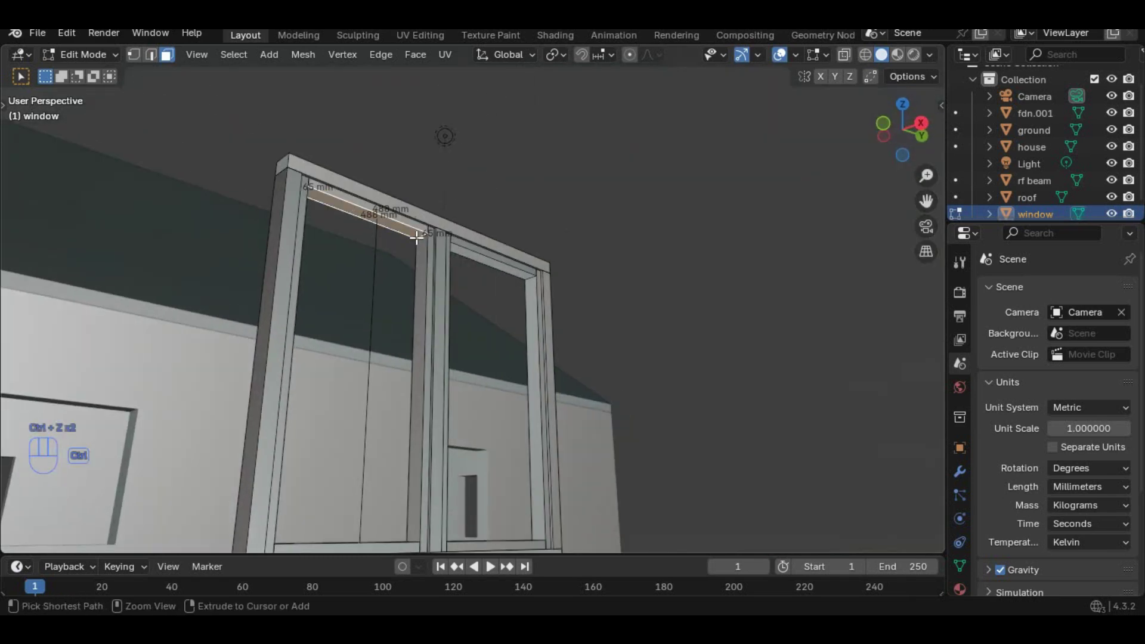
# Move both end vertices of the left panel's vertical centre line 30 mm inward along Z
pyautogui.click(827, 56)
pyautogui.hotkey('alt', 'z')
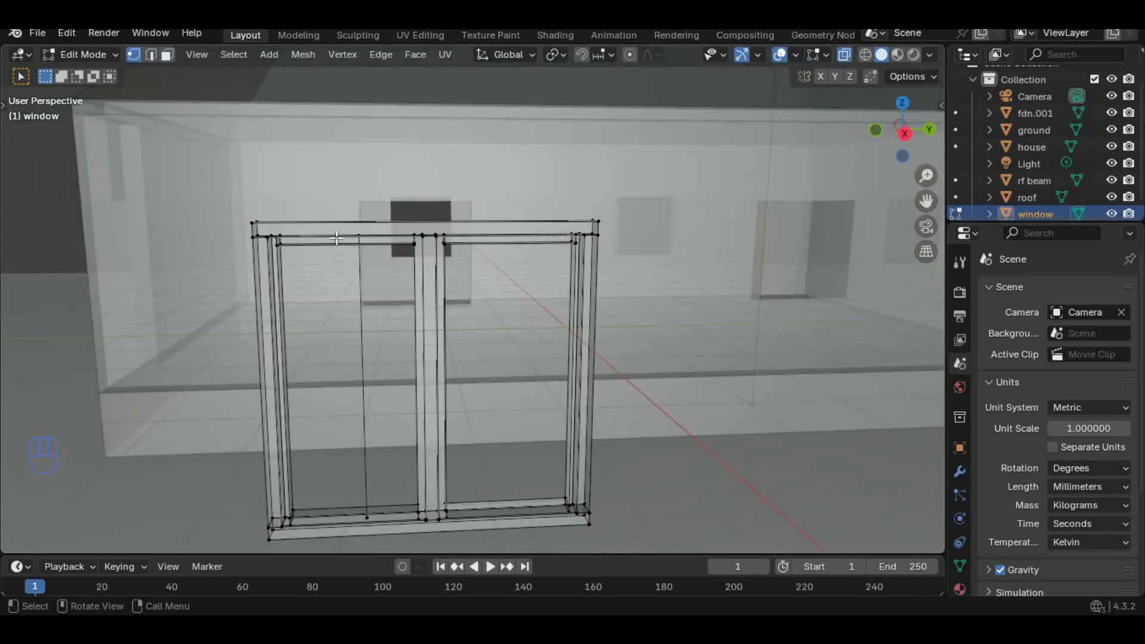
pyautogui.press('g')
pyautogui.press('z')
pyautogui.click(383, 467)
pyautogui.hotkey('ctrl', 'z')
pyautogui.write('gz30')
pyautogui.click(377, 515)
pyautogui.click(844, 58)
pyautogui.click(827, 56)
pyautogui.click(507, 340)
# Select the left panel's vertical centre line and move it 288 mm along Y
pyautogui.moveTo(466, 354); pyautogui.dragTo(435, 363, button='middle')
pyautogui.moveTo(307, 272); pyautogui.dragTo(367, 291, button='middle')
pyautogui.press('2')
pyautogui.click(368, 290)
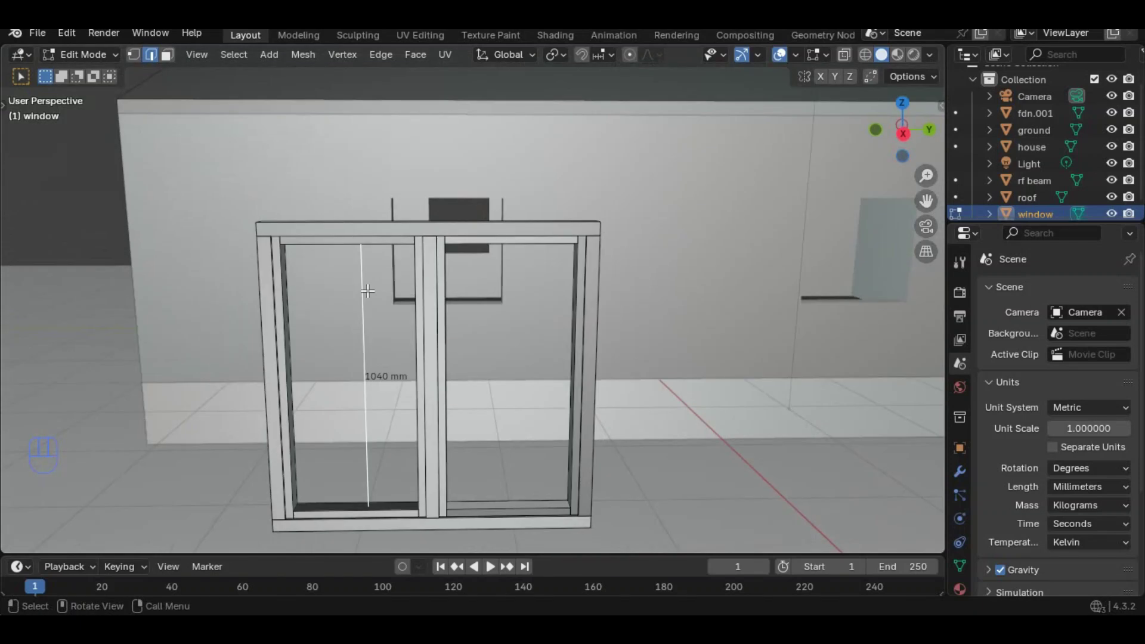
pyautogui.write('gy2880')
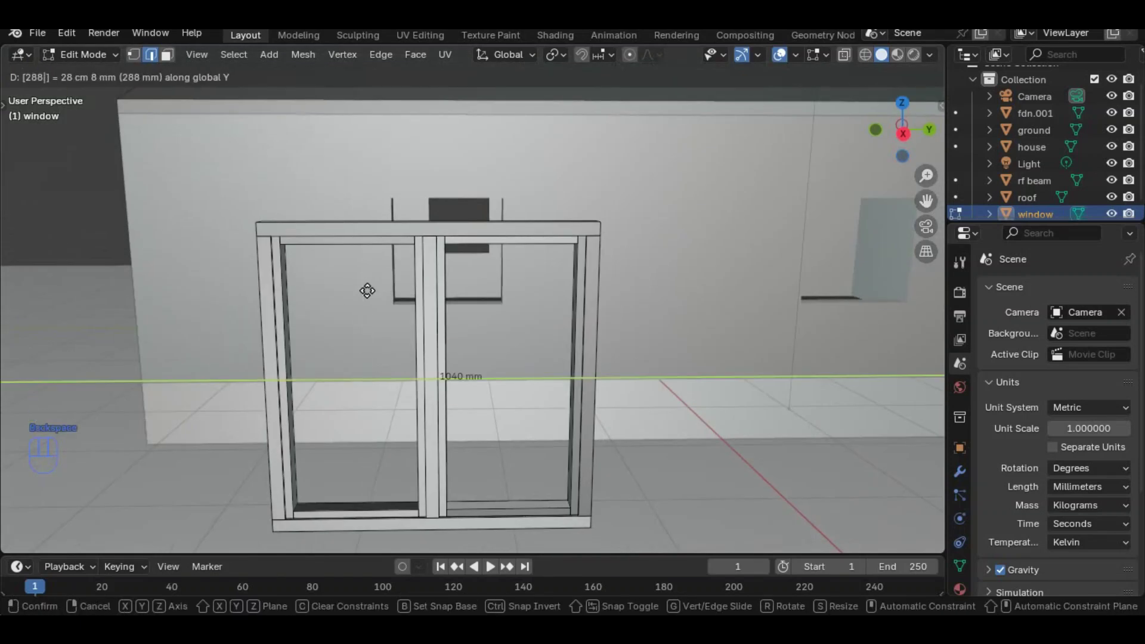
pyautogui.click(367, 290)
pyautogui.moveTo(441, 291); pyautogui.dragTo(714, 133, button='middle')
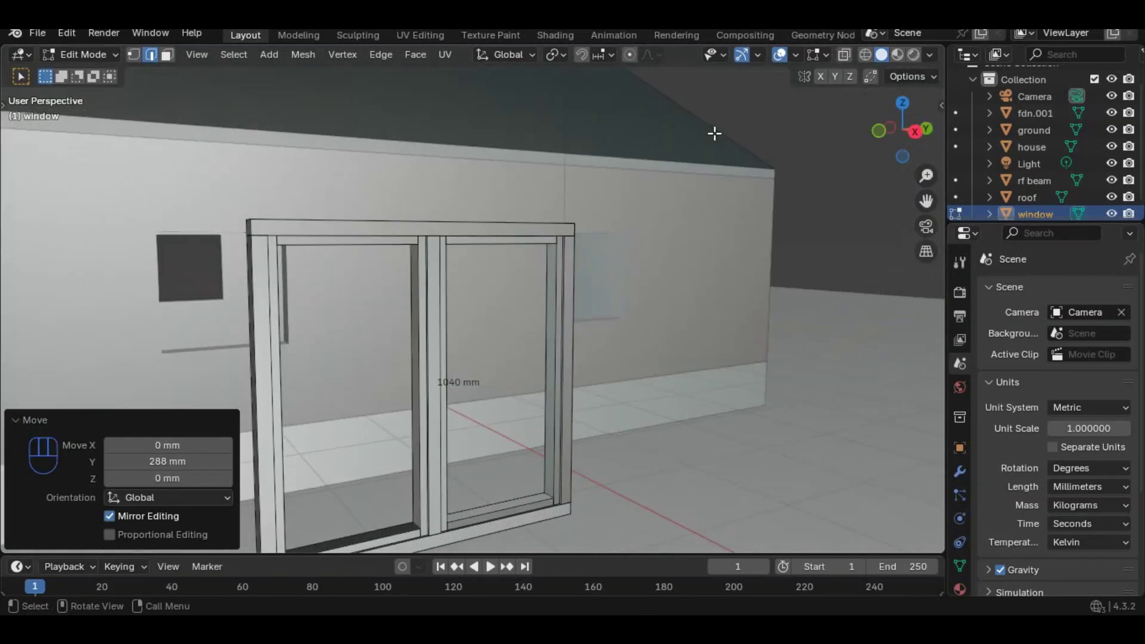
# Set the Y move of the left panel's vertical centre line to -288 mm
pyautogui.click(850, 58)
pyautogui.moveTo(537, 298); pyautogui.dragTo(417, 383, button='middle')
pyautogui.click(116, 462)
pyautogui.write('-')
pyautogui.press('Return')
pyautogui.moveTo(336, 332); pyautogui.dragTo(409, 272, button='middle')
pyautogui.click(845, 56)
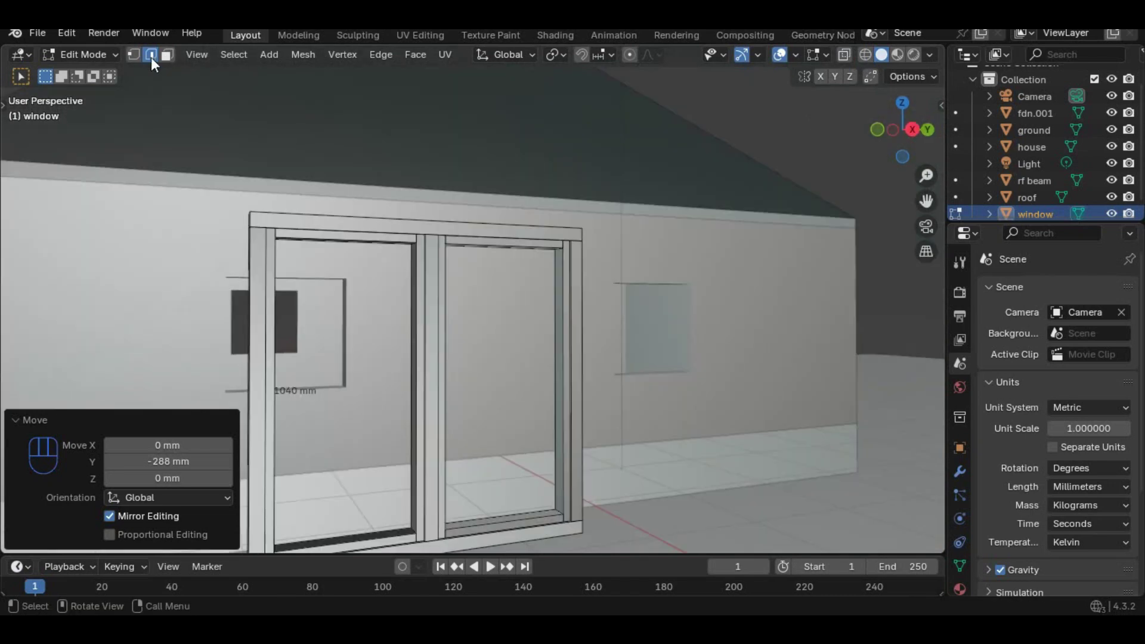
# Try to join the two outer upper inner corner vertices of the window panels with a fill
pyautogui.click(135, 56)
pyautogui.click(277, 238)
pyautogui.keyDown('shift'); pyautogui.click(562, 248); pyautogui.keyUp('shift')
pyautogui.press('f')
pyautogui.moveTo(510, 291); pyautogui.dragTo(400, 337, button='middle')
pyautogui.hotkey('ctrl', 'z')
pyautogui.hotkey('ctrl', 'z')
pyautogui.hotkey('ctrl', 'z')
# Extrude the upper and lower inner vertices at the left panel's outer side 1085 mm along Y as a glass pane
pyautogui.click(303, 240)
pyautogui.keyDown('shift'); pyautogui.click(313, 485); pyautogui.keyUp('shift')
pyautogui.write('ey1085')
pyautogui.click(399, 316)
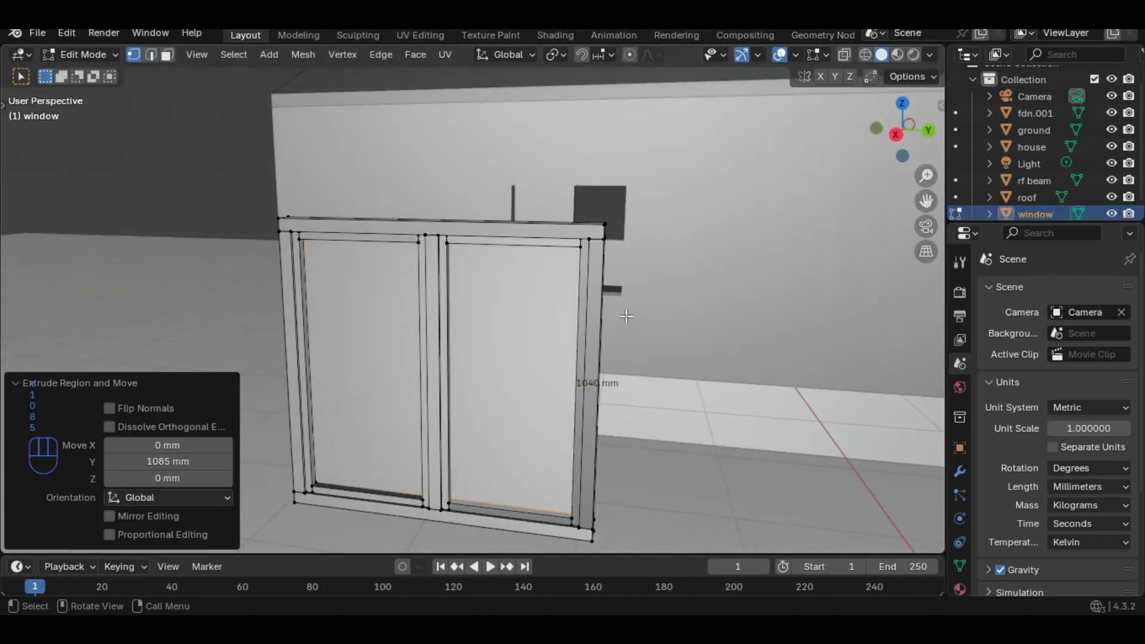
pyautogui.moveTo(443, 417); pyautogui.dragTo(531, 433, button='middle')
# Return to Object Mode and add five material slots to the window object
pyautogui.press('Tab')
pyautogui.moveTo(517, 316); pyautogui.dragTo(441, 352, button='middle')
pyautogui.click(963, 587)
pyautogui.click(1129, 291)
pyautogui.click(1129, 290)
pyautogui.click(1129, 290)
pyautogui.click(1128, 291)
pyautogui.click(1129, 290)
# Select the glass pane face and create a material named "window glass" in the fourth slot, with its preview expanded
pyautogui.press('Tab')
pyautogui.click(414, 316)
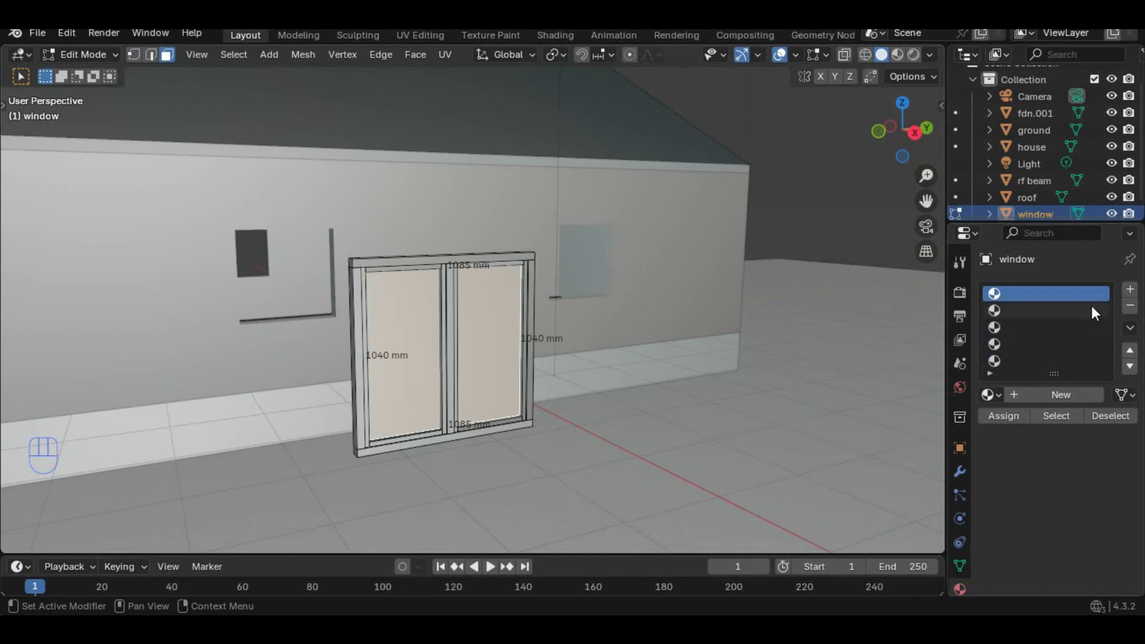
pyautogui.click(1073, 344)
pyautogui.doubleClick(1032, 395)
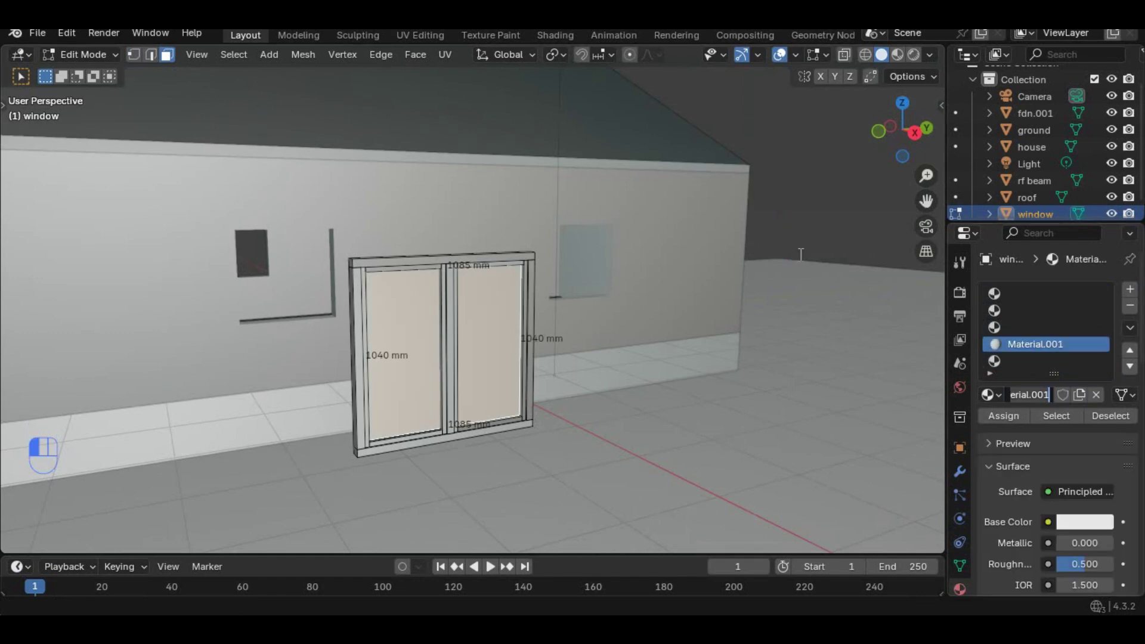
pyautogui.click(1061, 473)
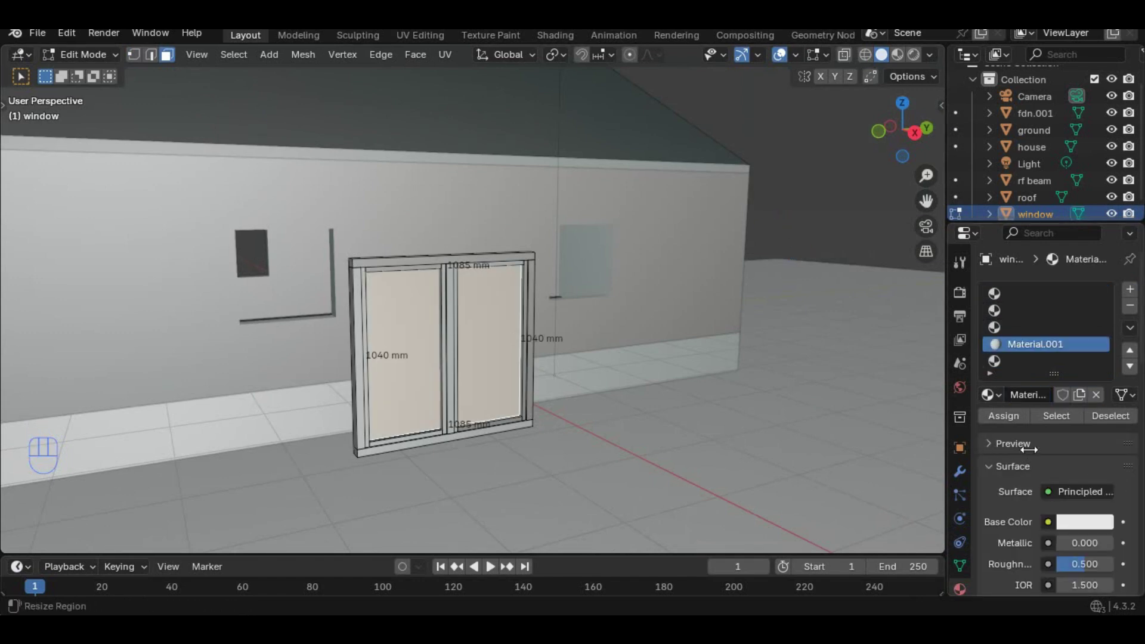
pyautogui.click(998, 444)
pyautogui.doubleClick(1031, 395)
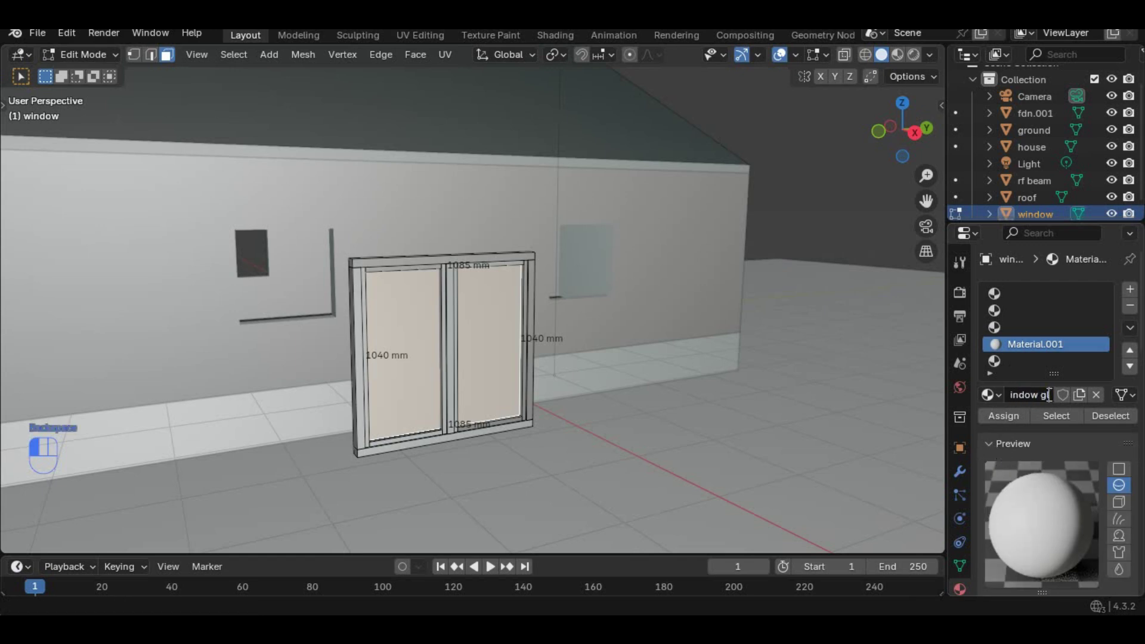
pyautogui.click(821, 182)
pyautogui.scroll(-6, 529, 308)
pyautogui.moveTo(529, 308); pyautogui.dragTo(558, 300, button='middle')
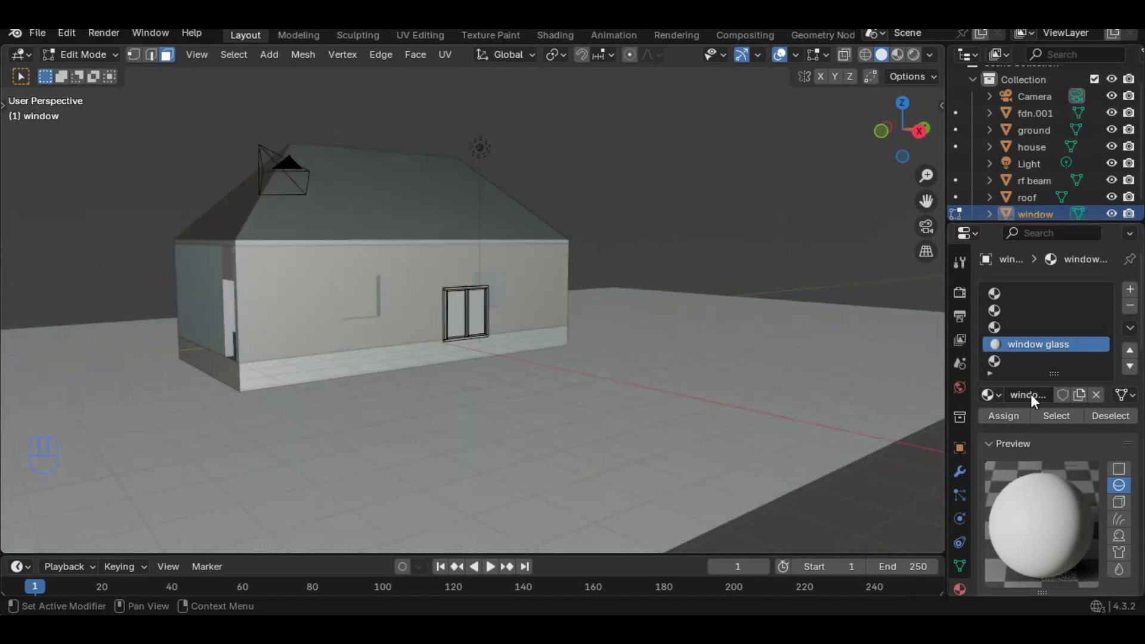
# Set the window glass base color to a muted blue, #5C6394, with a value of 0.298
pyautogui.scroll(-6, 1031, 398)
pyautogui.scroll(-4, 1031, 398)
pyautogui.click(1088, 300)
pyautogui.click(1102, 361)
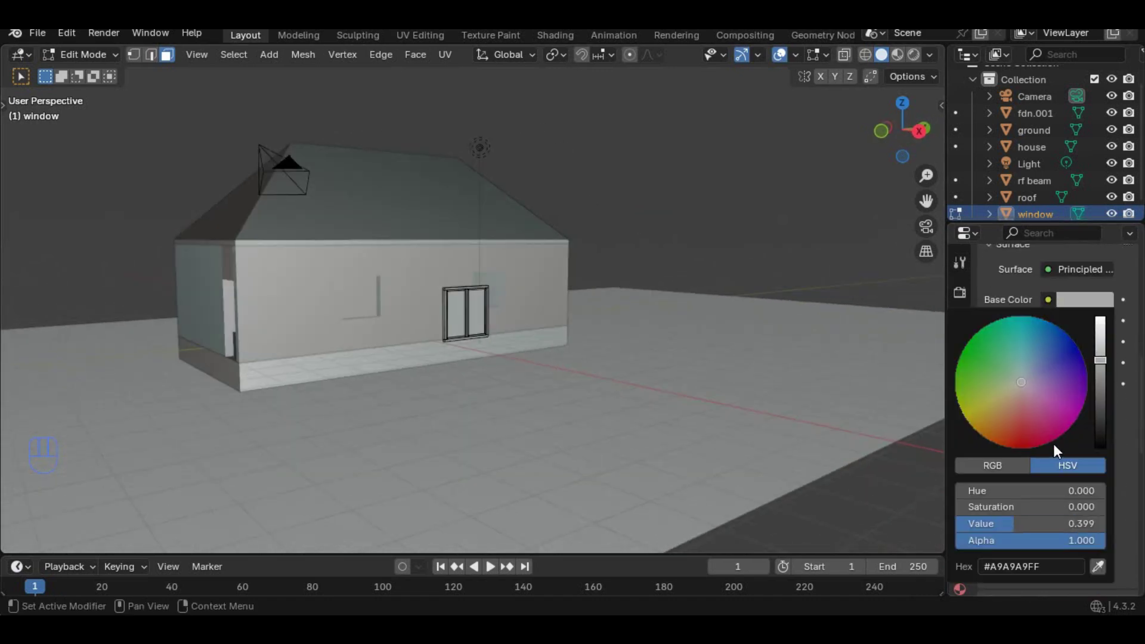
pyautogui.click(1041, 367)
pyautogui.moveTo(1100, 358); pyautogui.dragTo(1100, 371)
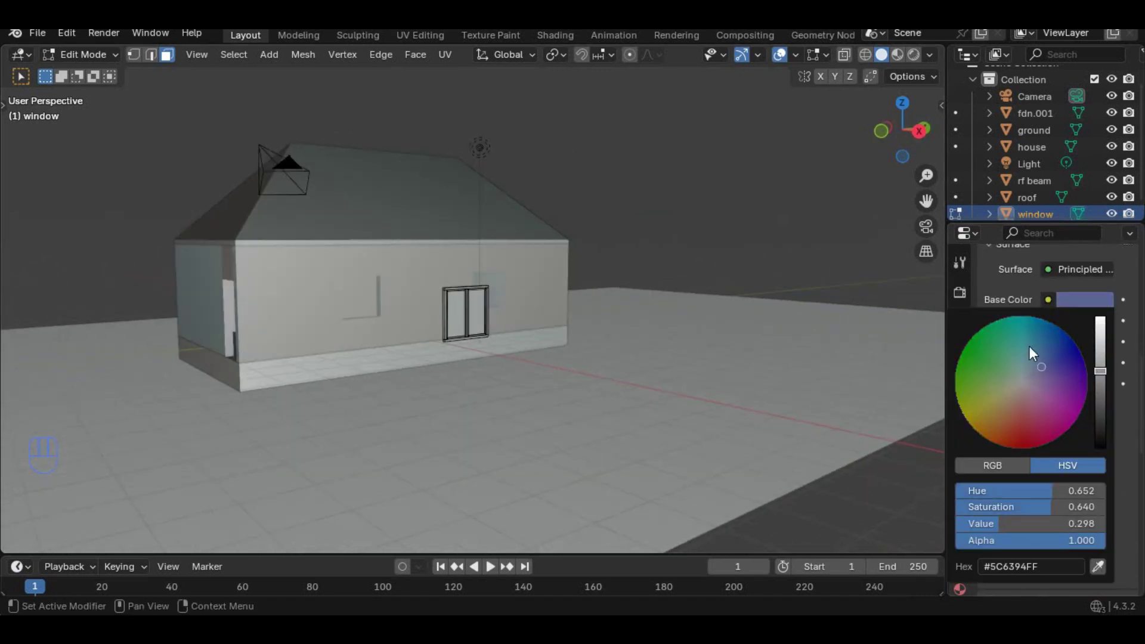
# Set the window glass material's IOR to 1.05
pyautogui.scroll(3, 1047, 384)
pyautogui.scroll(-5, 1016, 423)
pyautogui.scroll(3, 1035, 393)
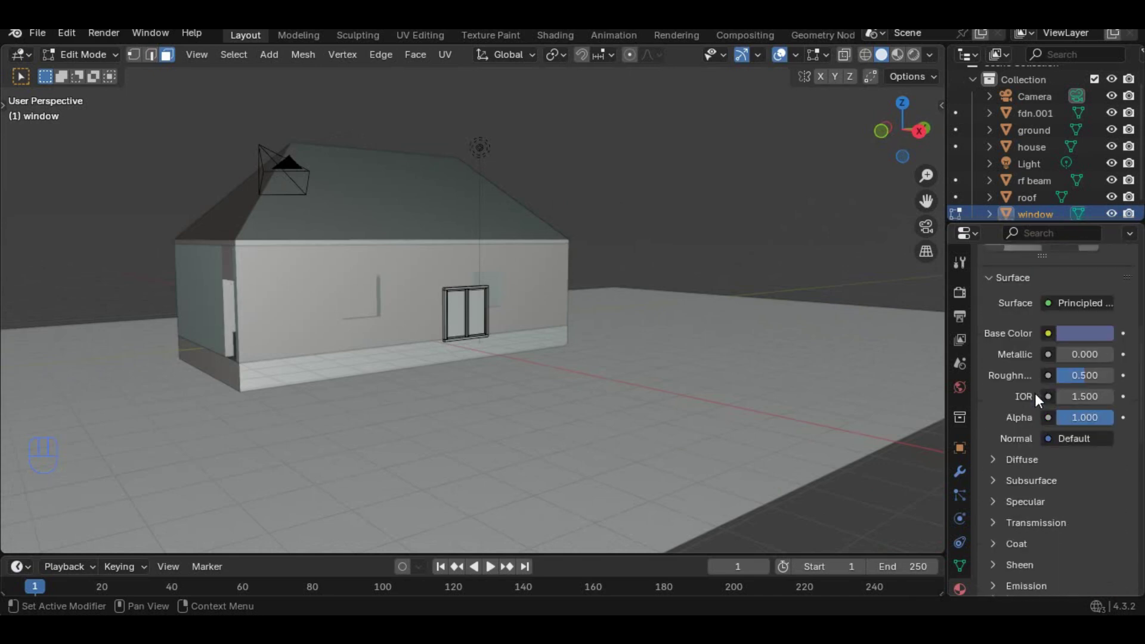
pyautogui.click(1080, 396)
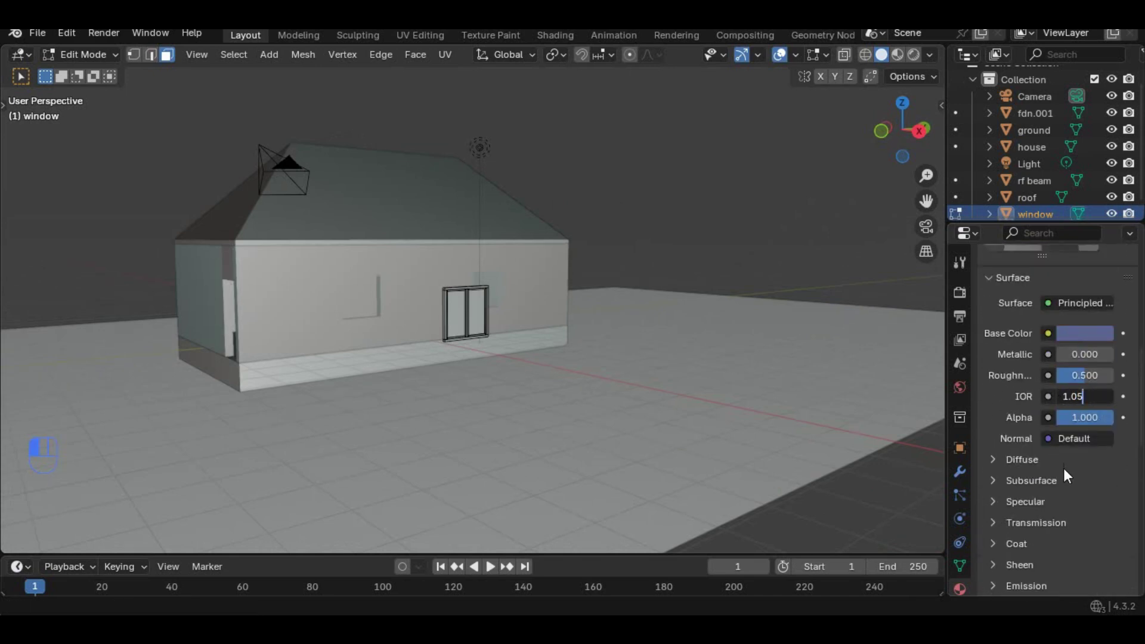
pyautogui.write('1.05')
pyautogui.press('Return')
# Set the window glass material's transmission weight to 1 and check the material preview
pyautogui.scroll(5, 1035, 430)
pyautogui.scroll(-18, 1068, 417)
pyautogui.scroll(10, 1040, 453)
pyautogui.click(994, 376)
pyautogui.click(1085, 397)
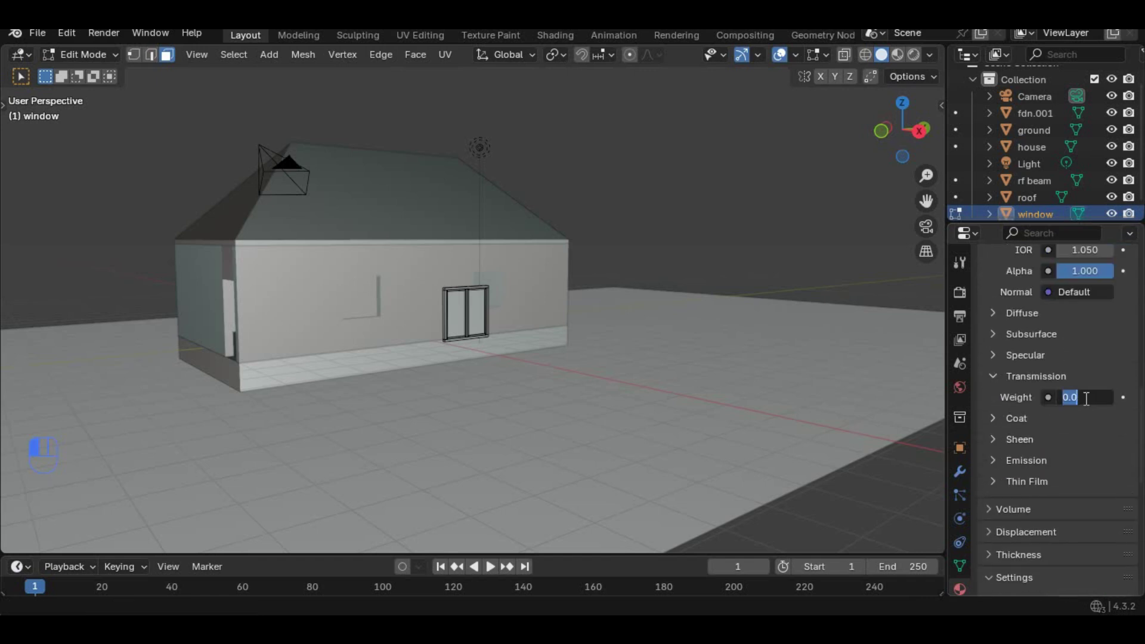
pyautogui.write('1')
pyautogui.press('Return')
pyautogui.scroll(5, 1048, 387)
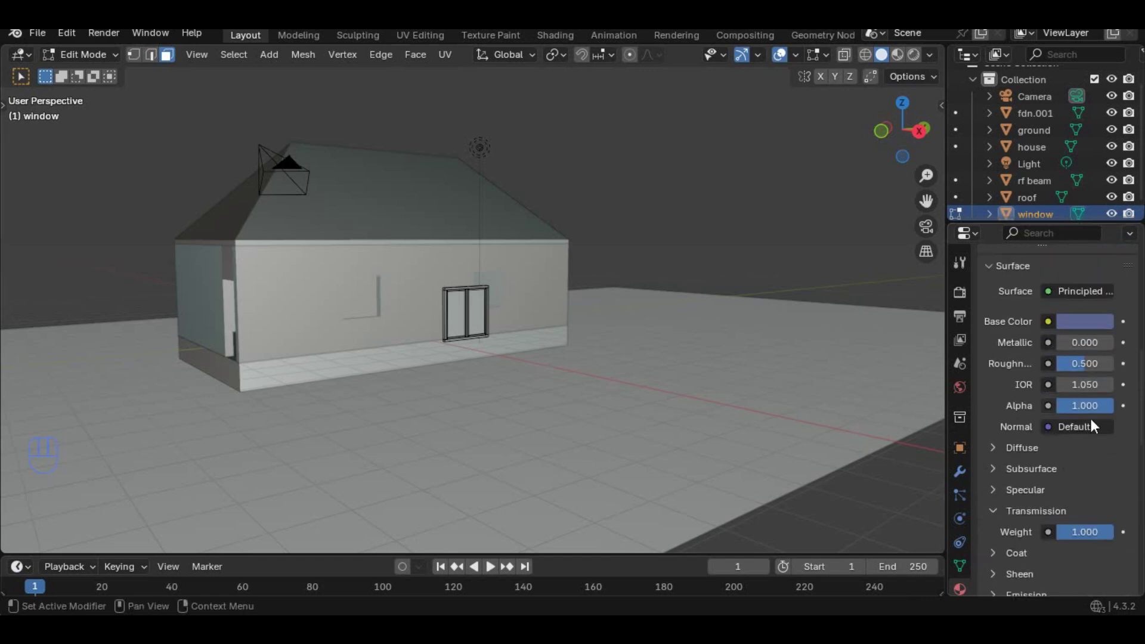
pyautogui.scroll(10, 1036, 499)
pyautogui.scroll(1, 567, 424)
pyautogui.scroll(-1, 566, 424)
pyautogui.moveTo(565, 424); pyautogui.dragTo(536, 434, button='middle')
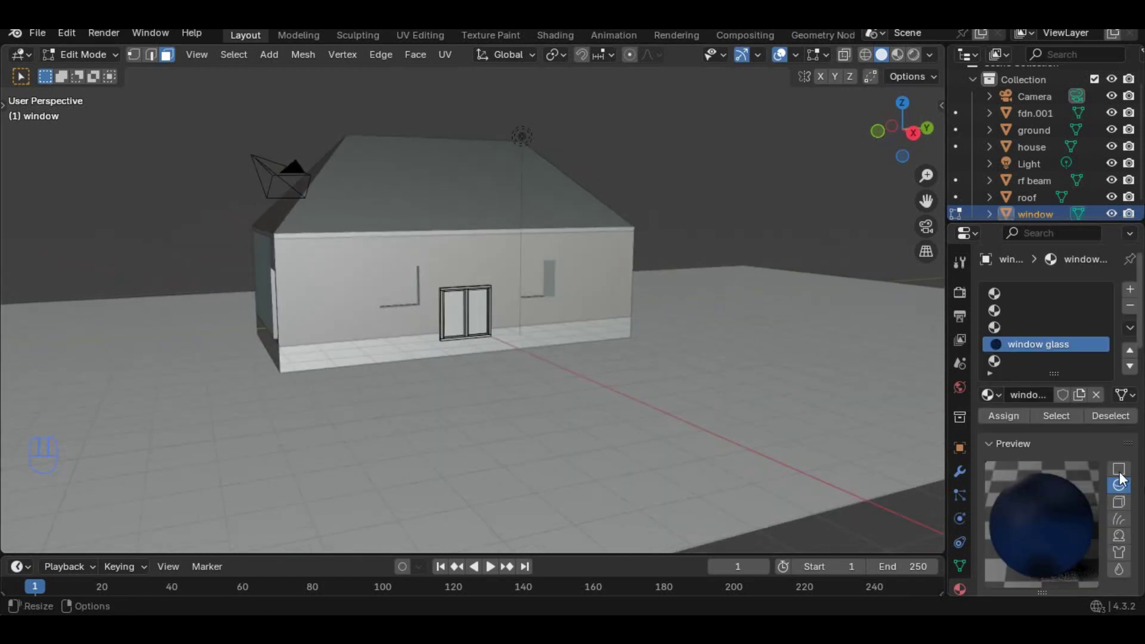
# Set the window glass material's roughness to 0
pyautogui.scroll(-8, 1083, 462)
pyautogui.scroll(5, 1072, 457)
pyautogui.scroll(-6, 1071, 455)
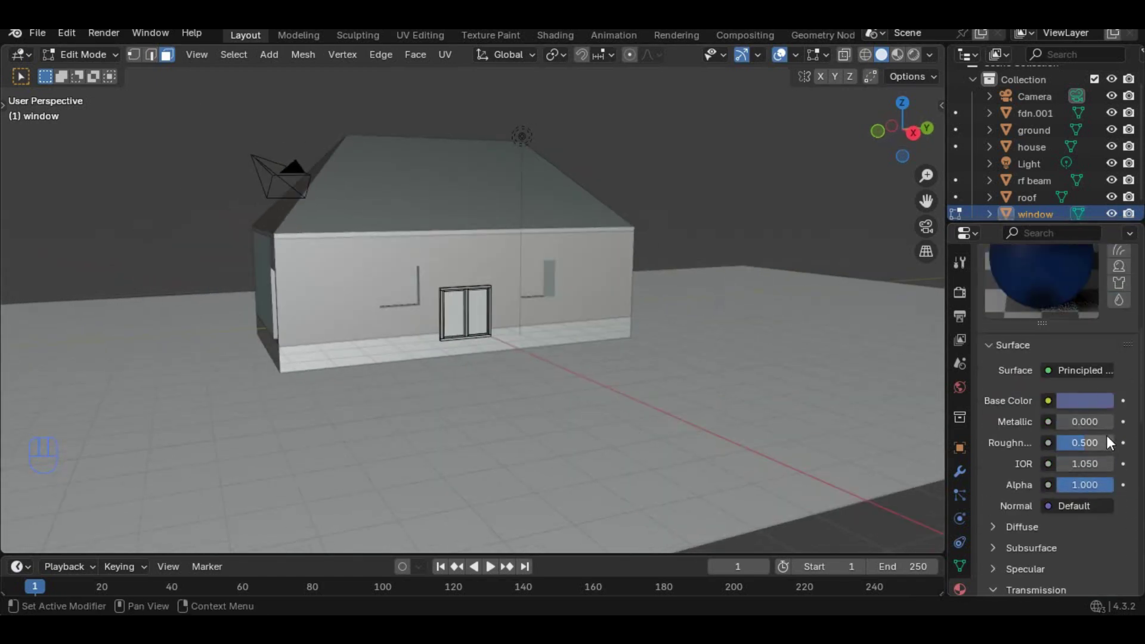
pyautogui.moveTo(1084, 443); pyautogui.dragTo(1015, 413)
pyautogui.scroll(4, 1029, 428)
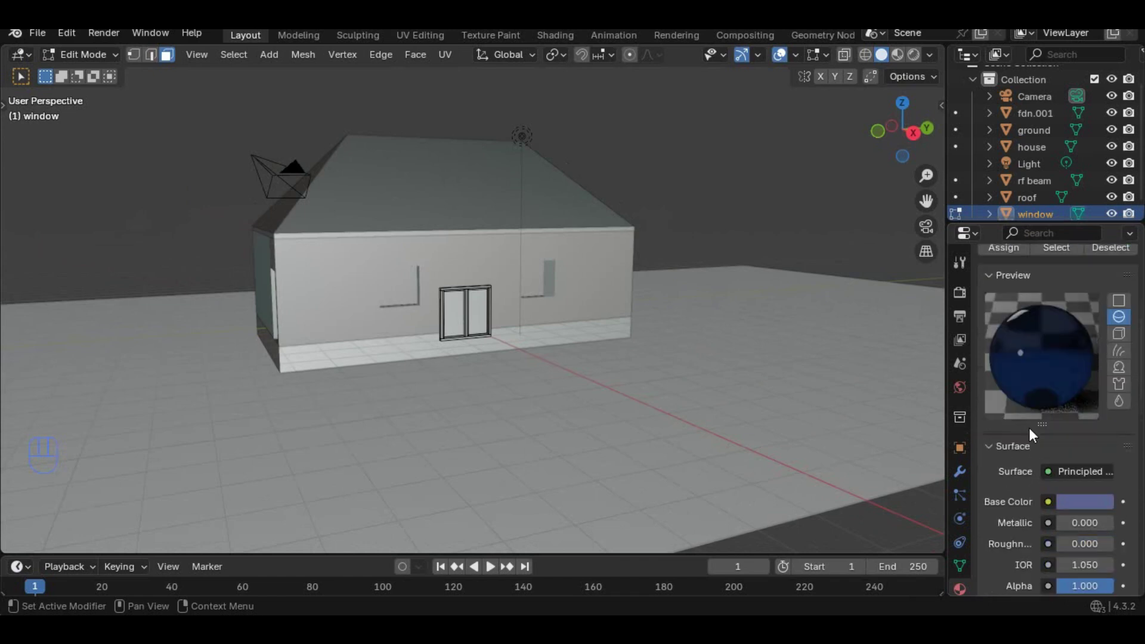
pyautogui.scroll(-3, 1029, 443)
pyautogui.scroll(8, 1039, 346)
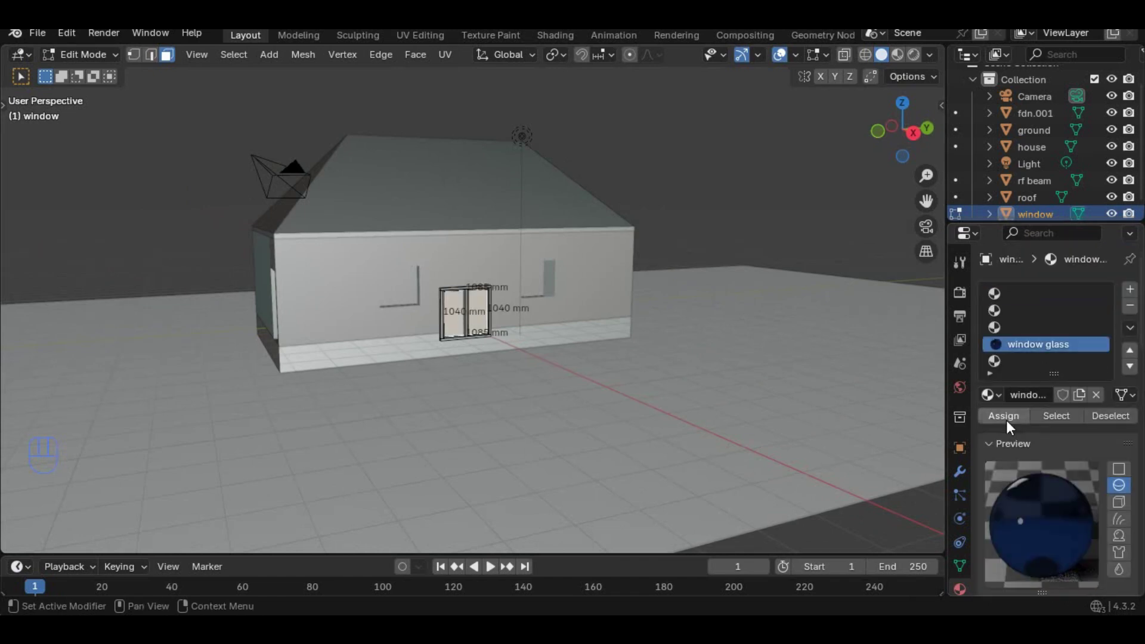
# Return to Object Mode, display the scene in rendered shading and set the render engine to Cycles
pyautogui.press('Tab')
pyautogui.moveTo(723, 266); pyautogui.dragTo(891, 62, button='middle')
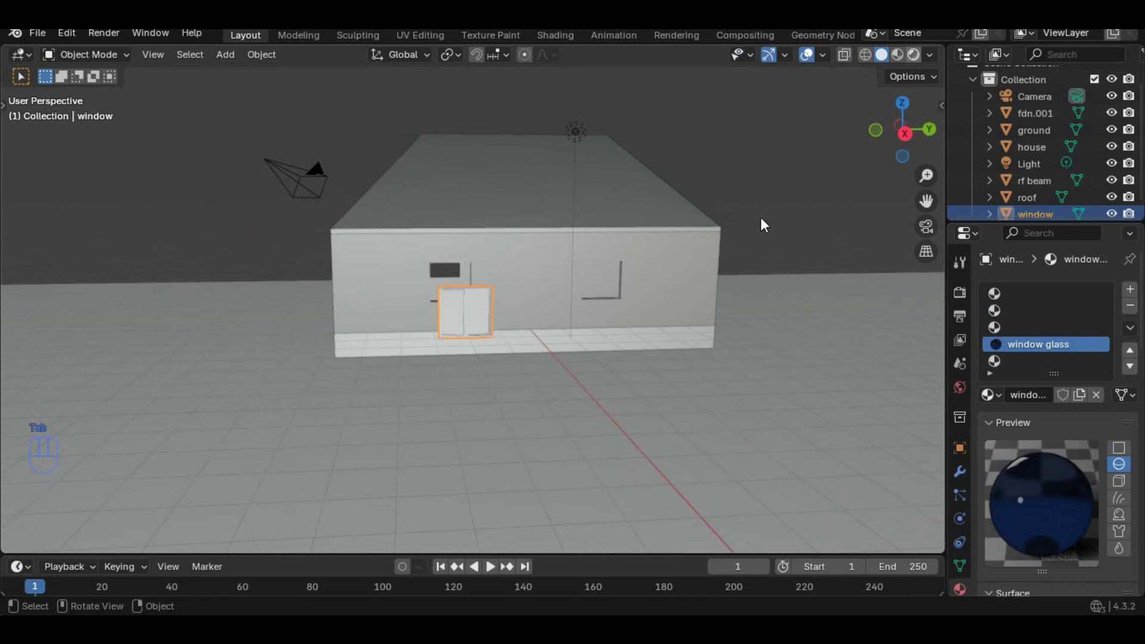
pyautogui.click(913, 54)
pyautogui.click(959, 292)
pyautogui.click(1073, 289)
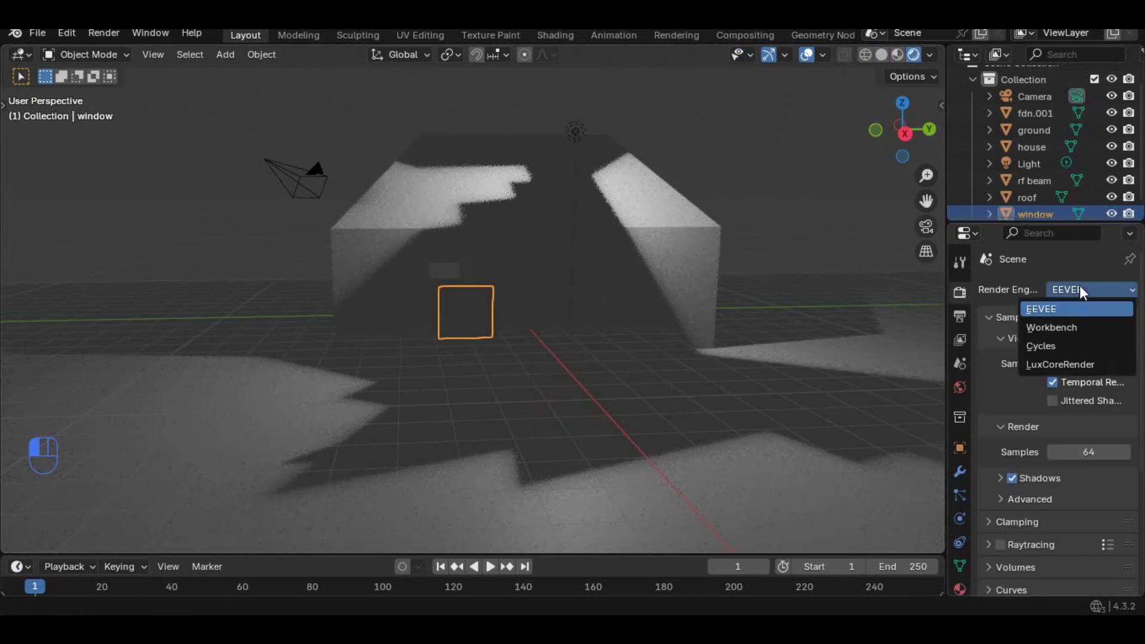
pyautogui.click(1050, 346)
# Set the viewport's maximum samples to 5 with denoising enabled, and the render's maximum samples to 128
pyautogui.click(1082, 447)
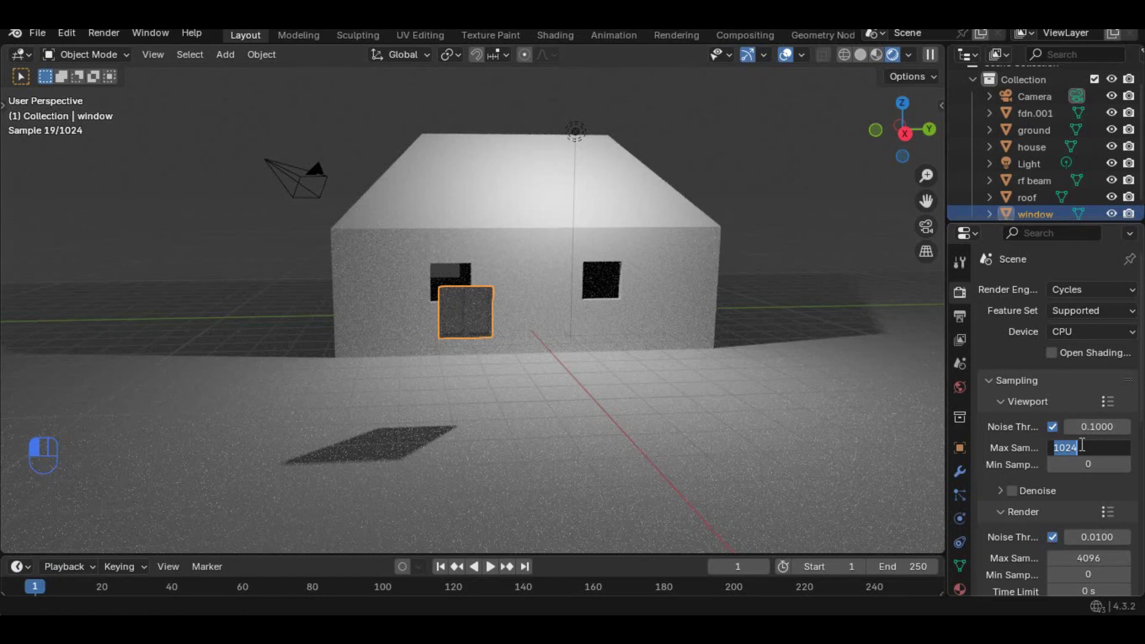
pyautogui.write('5')
pyautogui.press('Return')
pyautogui.click(1013, 491)
pyautogui.scroll(-5, 1014, 481)
pyautogui.click(1092, 424)
pyautogui.write('128')
pyautogui.press('Return')
# Examine the rendered house and window up close and look through the remaining render settings
pyautogui.moveTo(537, 382); pyautogui.dragTo(99, 231, button='middle')
pyautogui.scroll(-1, 958, 529)
pyautogui.scroll(1, 961, 532)
pyautogui.scroll(-1, 960, 532)
pyautogui.scroll(-1, 526, 333)
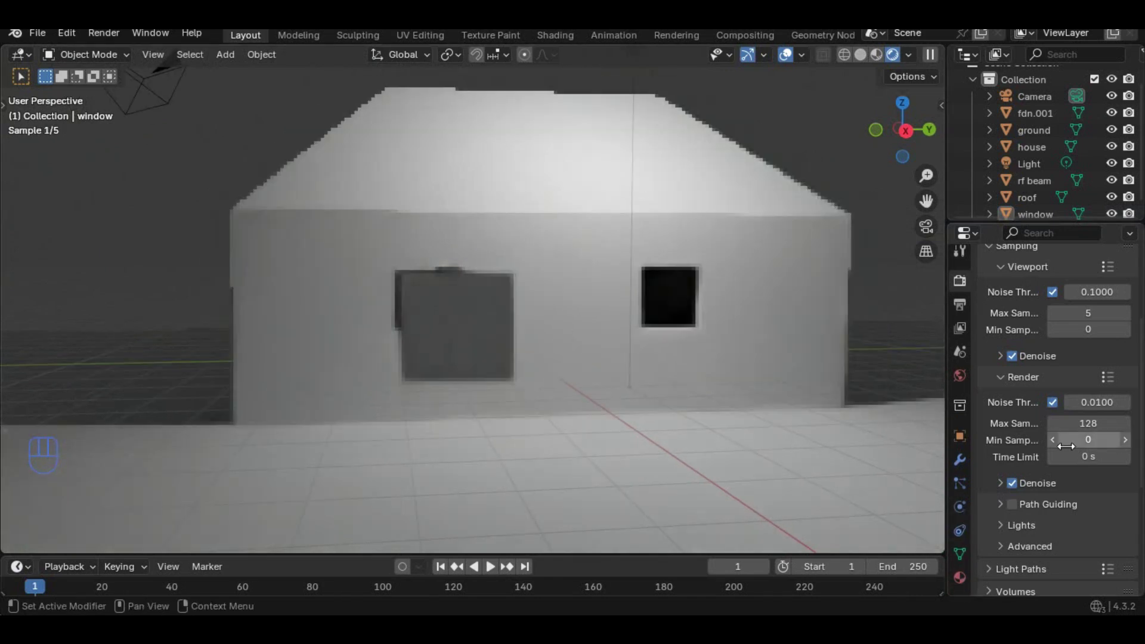
pyautogui.scroll(-3, 507, 382)
pyautogui.moveTo(507, 382); pyautogui.dragTo(557, 377, button='middle')
pyautogui.scroll(-2, 557, 377)
# Switch back to solid shading and move the light about 5790 mm along Y, past the end of the house
pyautogui.click(861, 55)
pyautogui.click(469, 174)
pyautogui.moveTo(468, 177)
pyautogui.mouseDown(button='middle')
pyautogui.moveTo(466, 209)
pyautogui.moveTo(447, 216)
pyautogui.mouseUp(button='middle')
pyautogui.press('g')
pyautogui.press('y')
pyautogui.click(605, 154)
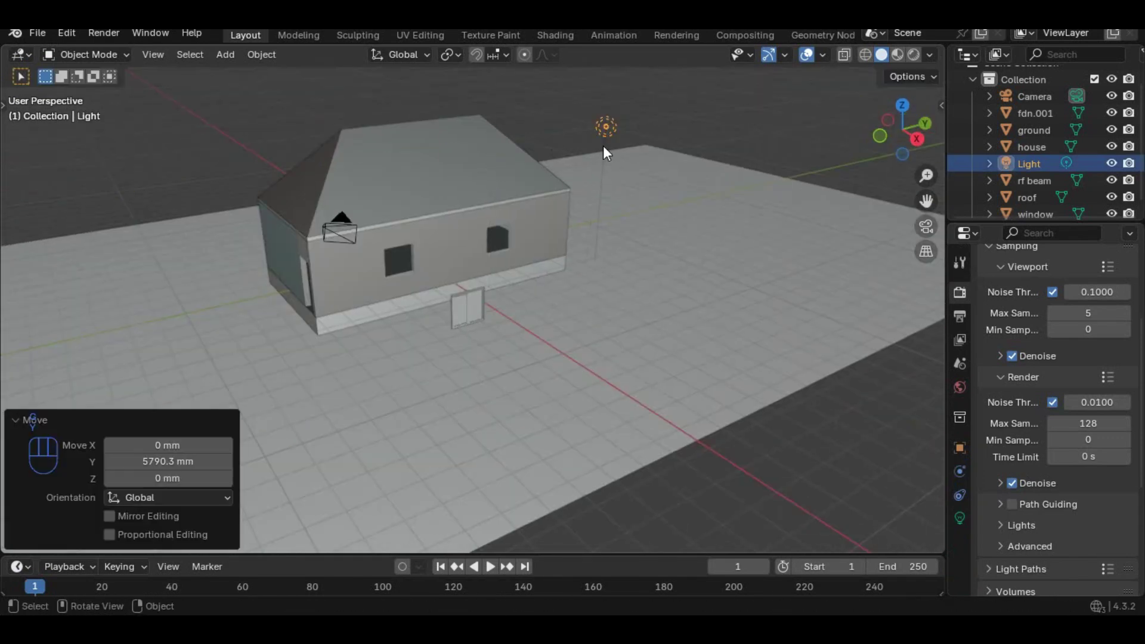
# Duplicate the light twice along Y, placing copies near the house's middle and beyond its opposite end
pyautogui.hotkey('shift', 'd')
pyautogui.press('y')
pyautogui.click(470, 216)
pyautogui.hotkey('shift', 'd')
pyautogui.press('y')
pyautogui.click(256, 300)
# Select all three lights and move them about 3604 mm along X, away from the house front
pyautogui.keyDown('shift'); pyautogui.click(464, 145); pyautogui.keyUp('shift')
pyautogui.keyDown('shift'); pyautogui.click(605, 127); pyautogui.keyUp('shift')
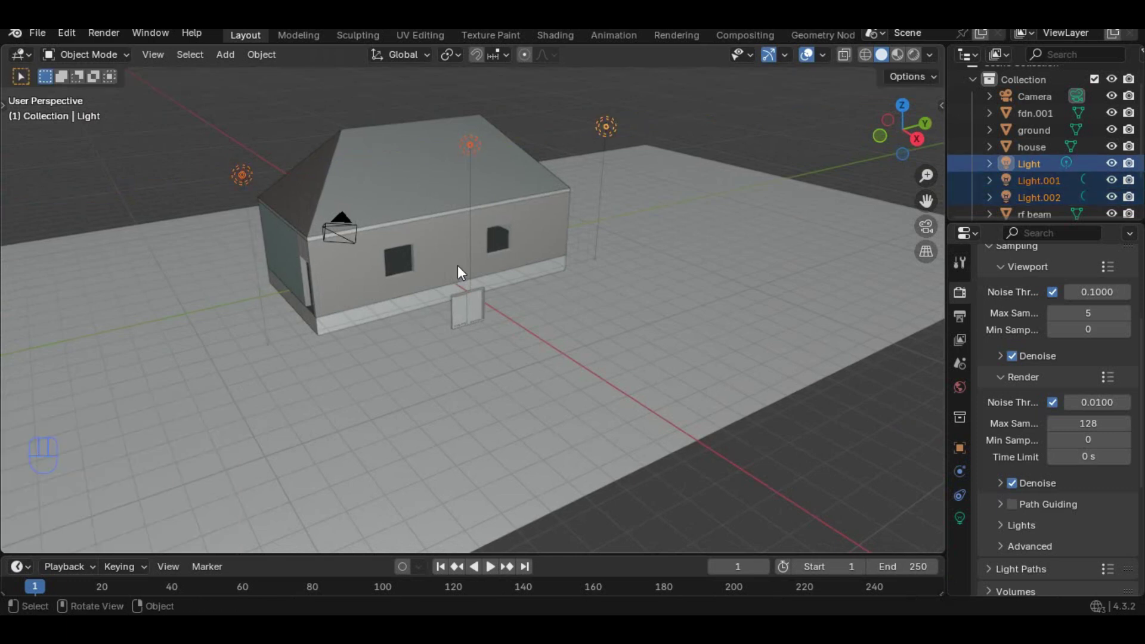
pyautogui.moveTo(457, 266); pyautogui.dragTo(578, 259, button='middle')
pyautogui.press('g')
pyautogui.press('y')
pyautogui.press('x')
pyautogui.click(667, 278)
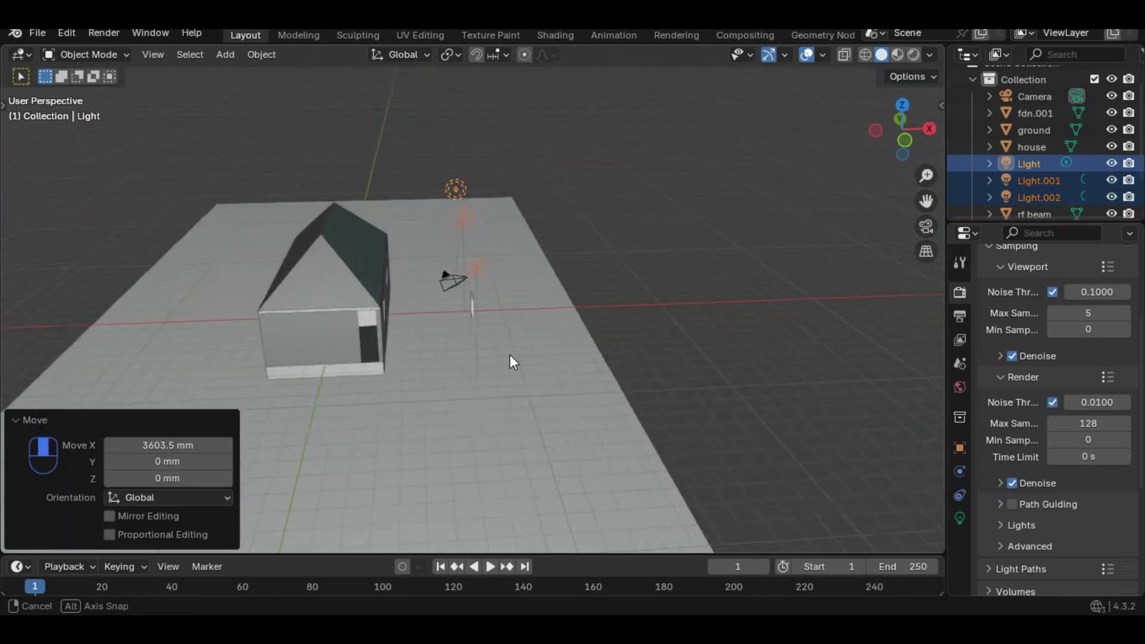
# Duplicate the row of three lights along X to the opposite side of the house
pyautogui.hotkey('shift', 'd')
pyautogui.press('y')
pyautogui.press('x')
pyautogui.click(528, 430)
pyautogui.scroll(2, 543, 358)
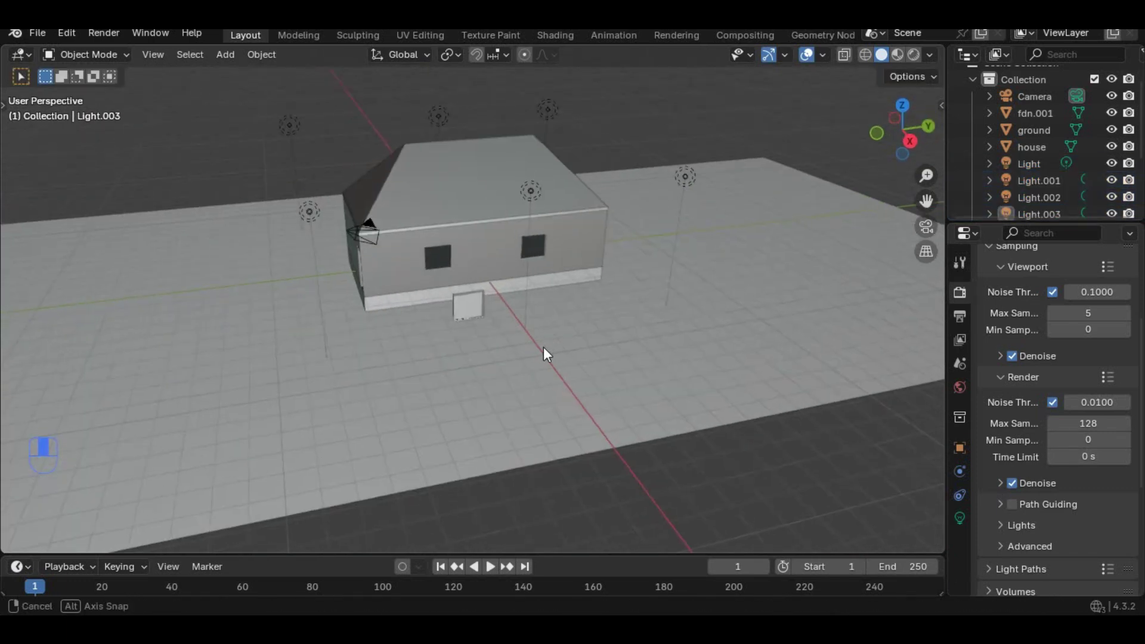